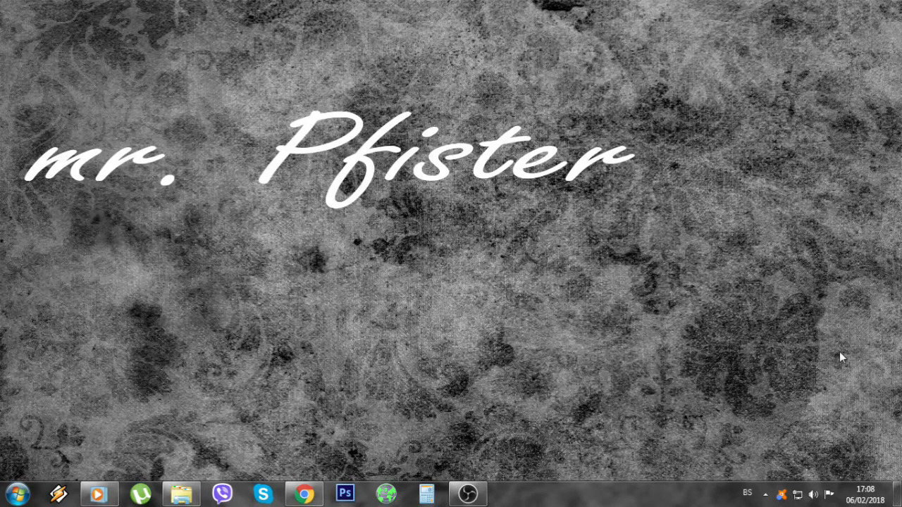
# - Open the raw photo _MG_1088 from the Demo Alik folder in Photoshop
pyautogui.click(181, 496)
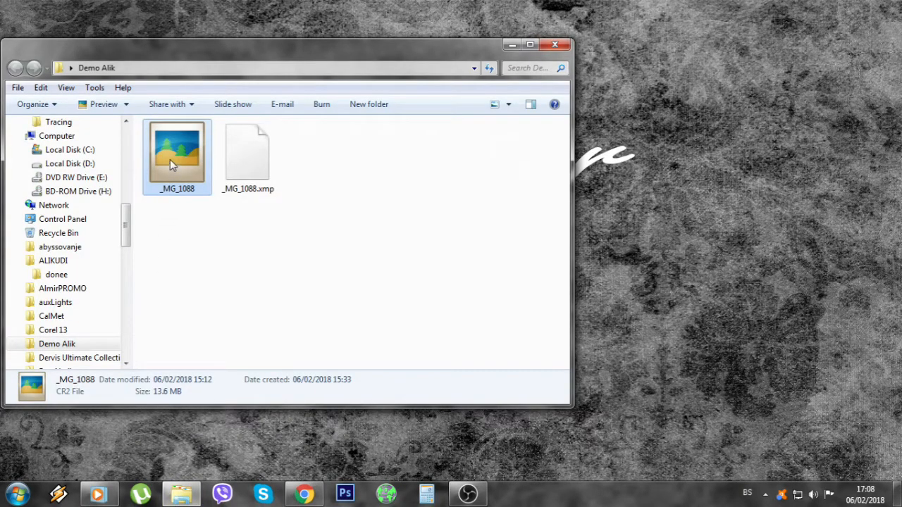
pyautogui.moveTo(170, 160); pyautogui.dragTo(162, 233)
pyautogui.click(513, 45)
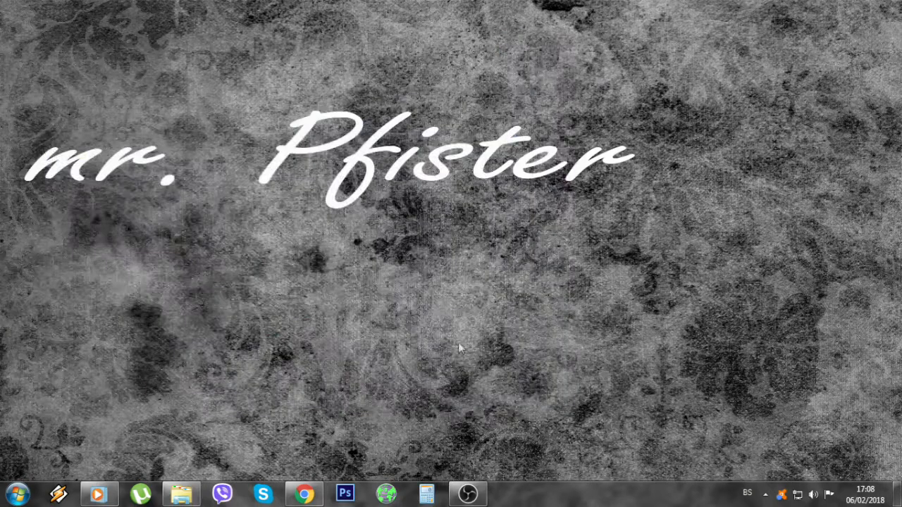
pyautogui.click(353, 497)
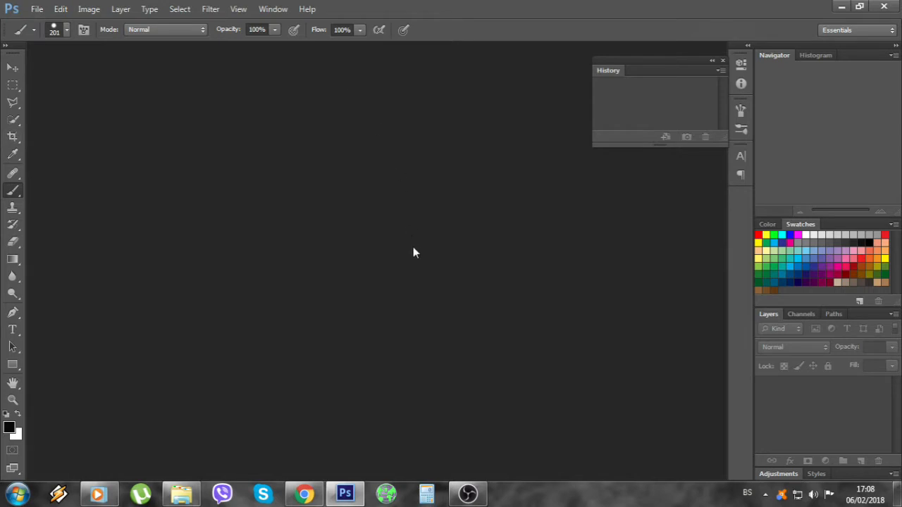
pyautogui.click(258, 459)
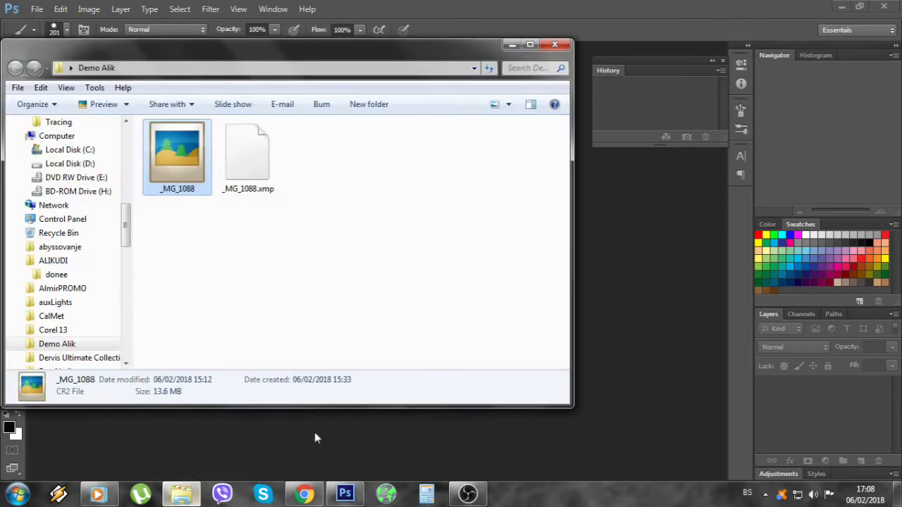
pyautogui.moveTo(169, 160); pyautogui.dragTo(282, 230)
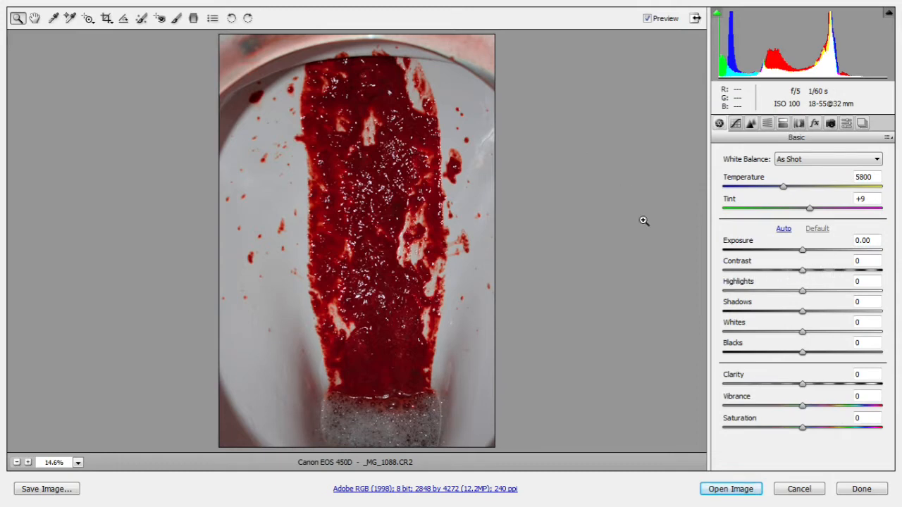
# - Examine the detail in the dark red area of the photo at several magnifications, and return to the full-image view
pyautogui.moveTo(339, 155); pyautogui.dragTo(405, 261)
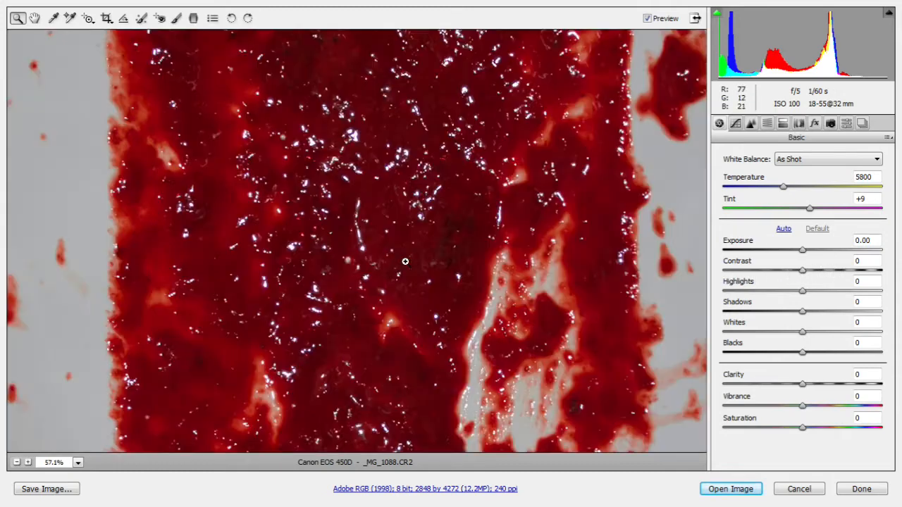
pyautogui.moveTo(331, 153); pyautogui.dragTo(429, 256)
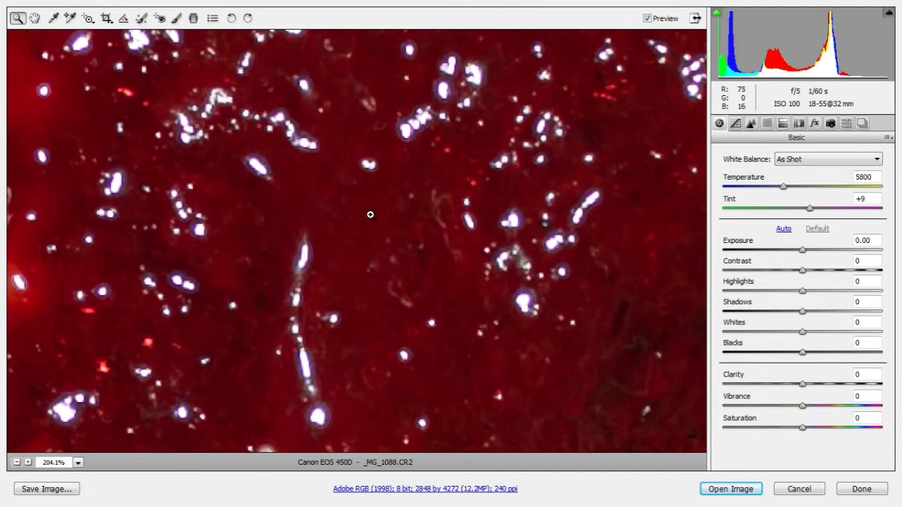
pyautogui.click(78, 463)
pyautogui.click(79, 444)
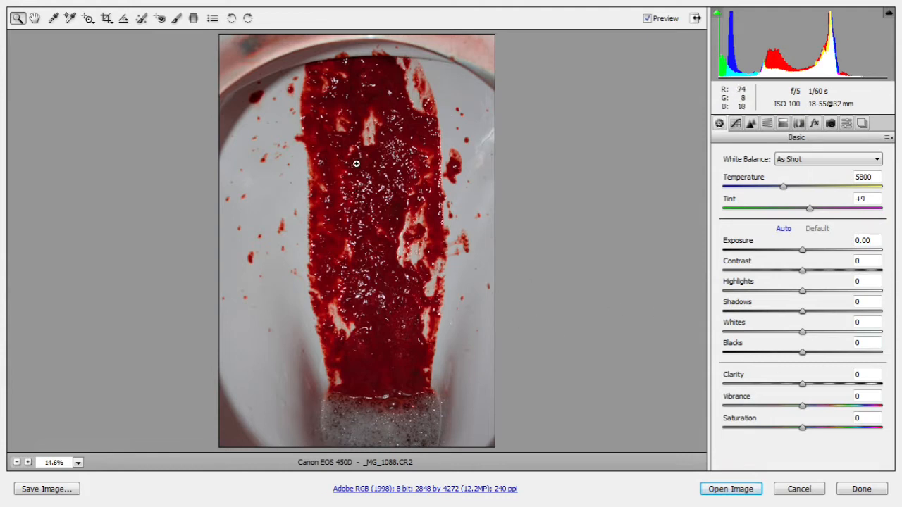
pyautogui.moveTo(347, 166); pyautogui.dragTo(438, 265)
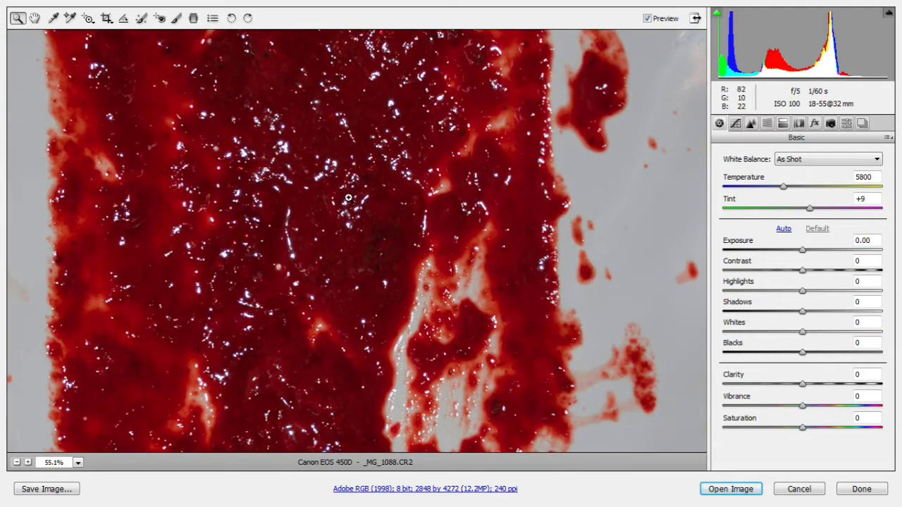
pyautogui.moveTo(349, 199); pyautogui.dragTo(396, 342)
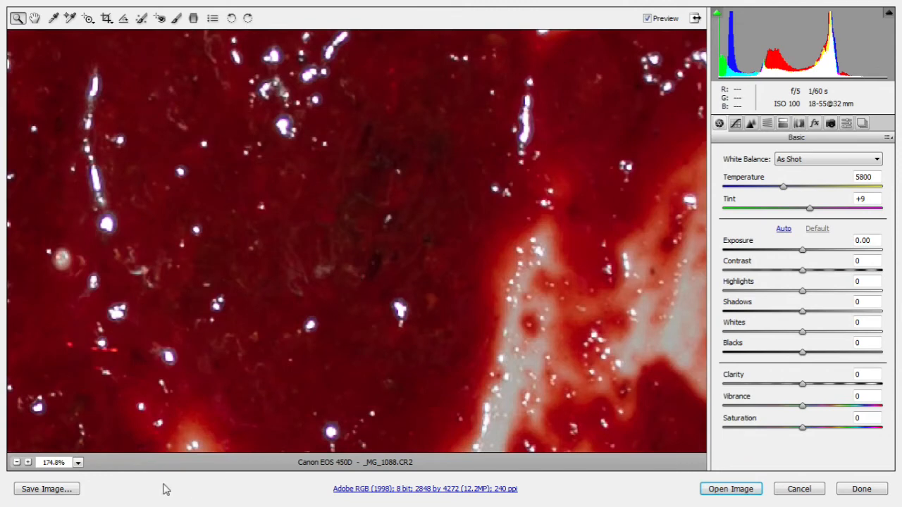
pyautogui.click(77, 463)
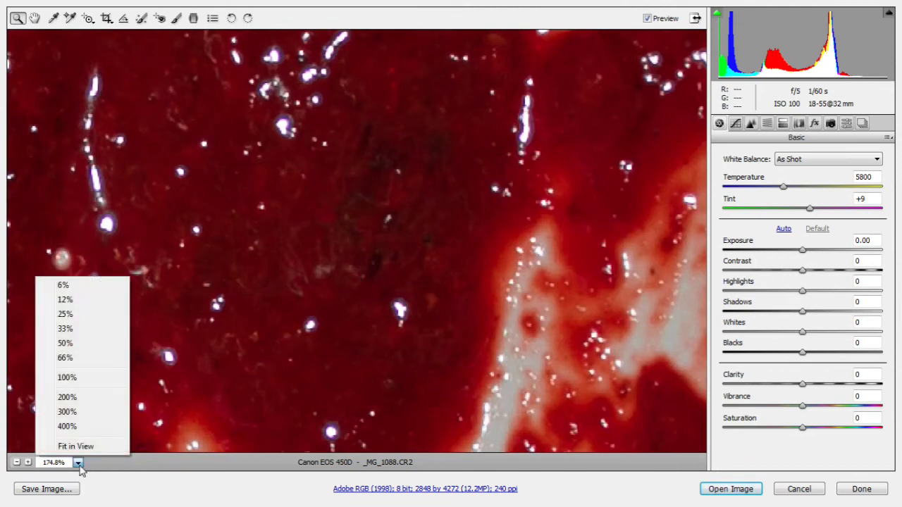
pyautogui.click(16, 463)
pyautogui.click(16, 464)
pyautogui.click(16, 463)
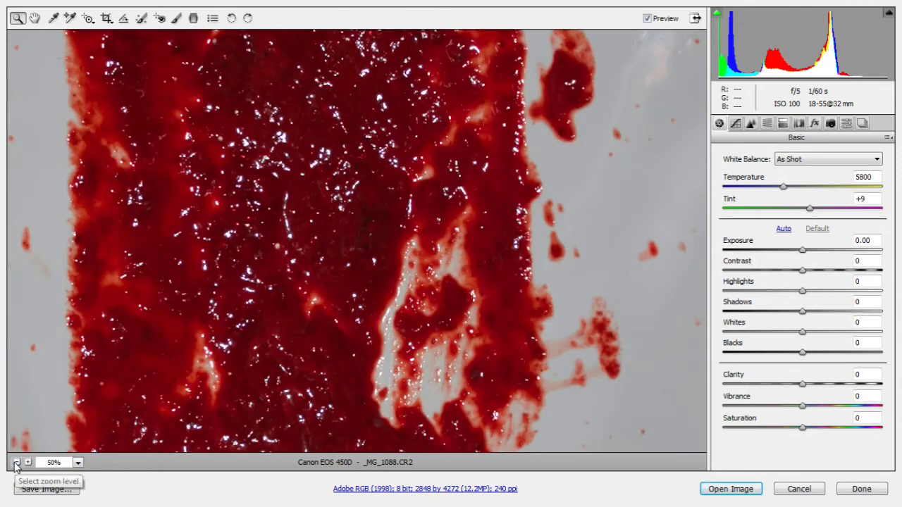
pyautogui.moveTo(359, 207); pyautogui.dragTo(460, 354)
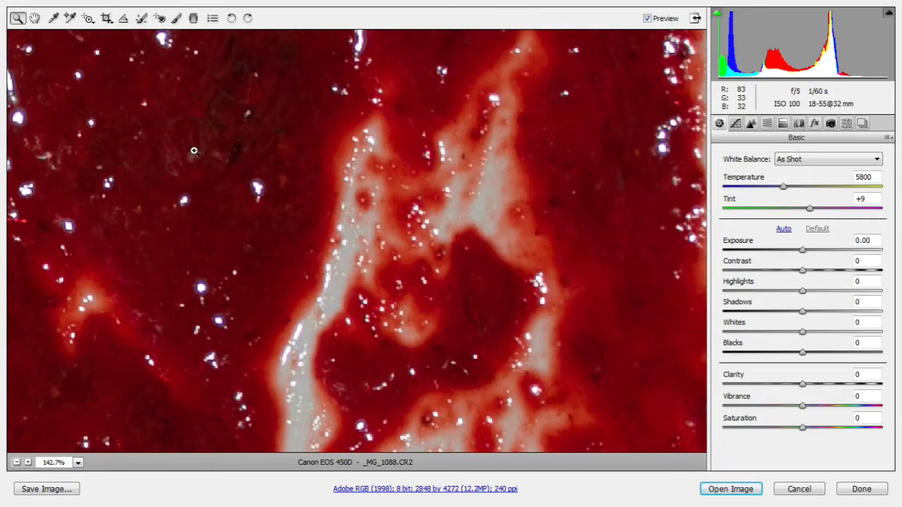
pyautogui.moveTo(227, 198); pyautogui.dragTo(359, 309)
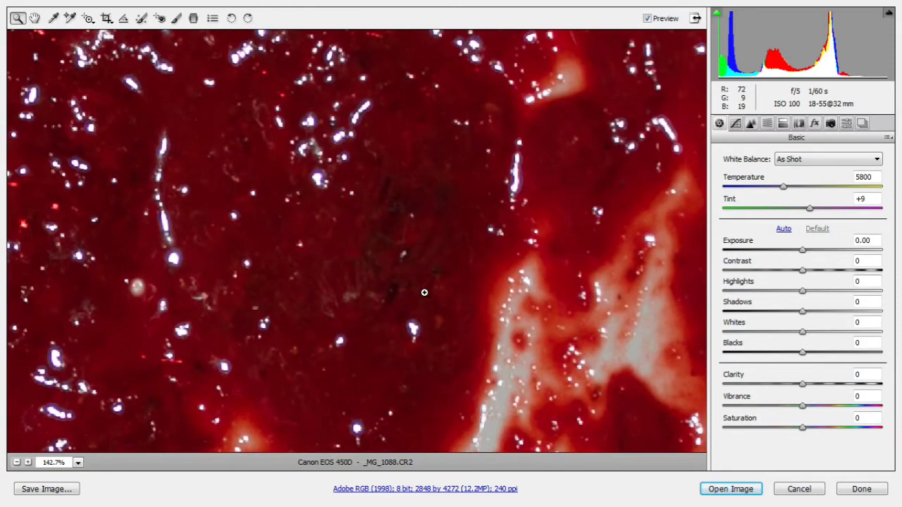
pyautogui.click(78, 463)
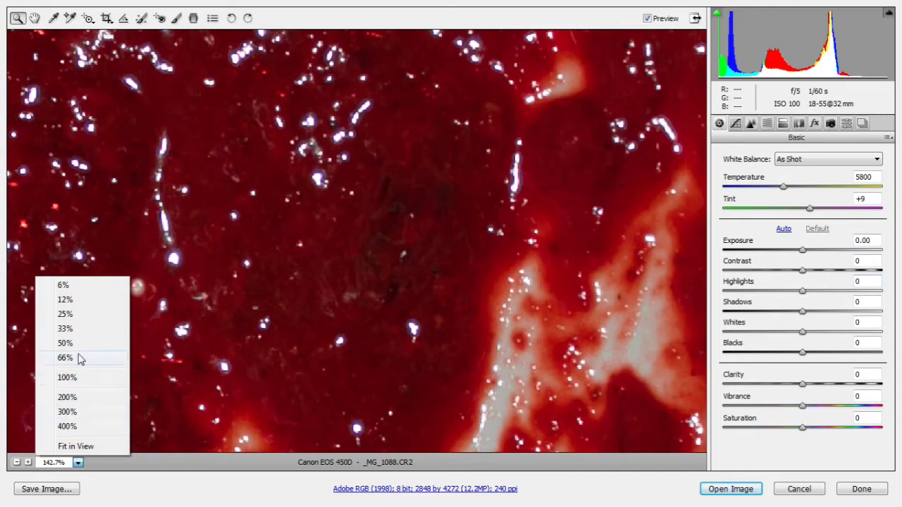
pyautogui.click(70, 343)
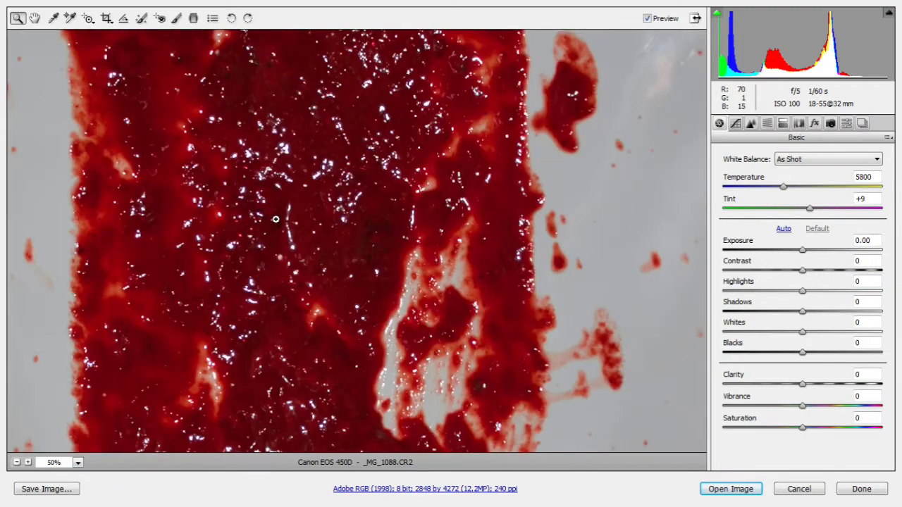
pyautogui.click(77, 463)
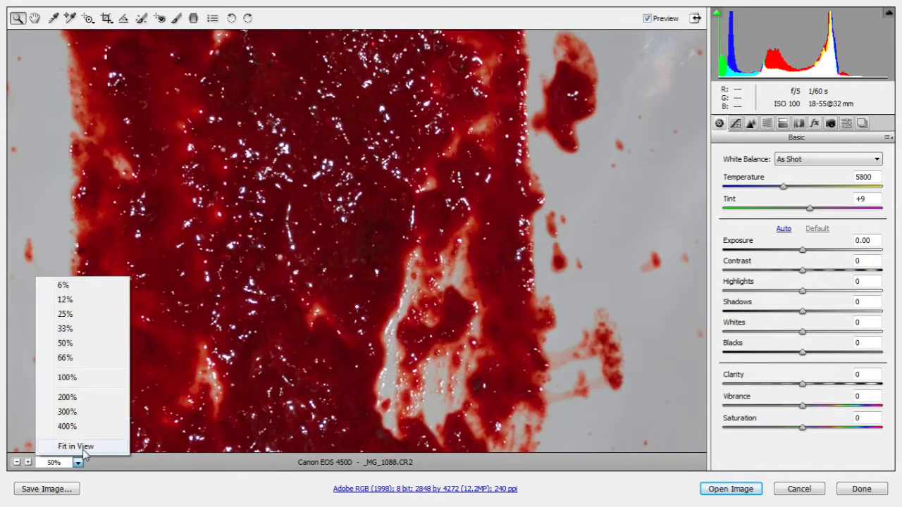
pyautogui.click(63, 387)
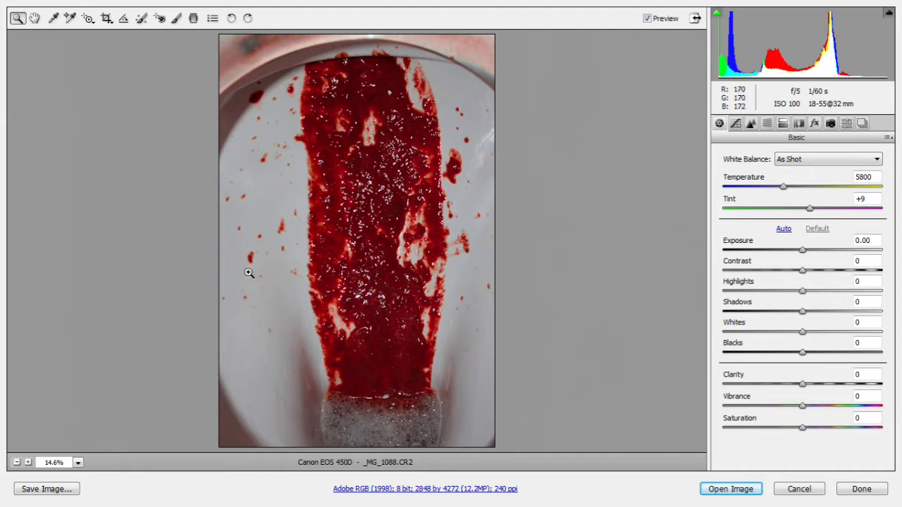
# - Set the raw photo's Exposure to +1.15 and its Clarity to +100
pyautogui.moveTo(803, 252); pyautogui.dragTo(822, 258)
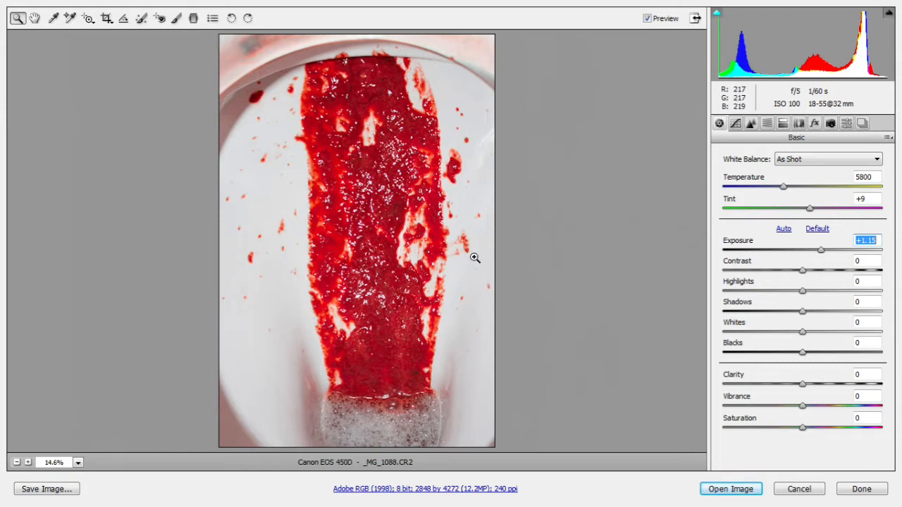
pyautogui.moveTo(352, 156); pyautogui.dragTo(421, 317)
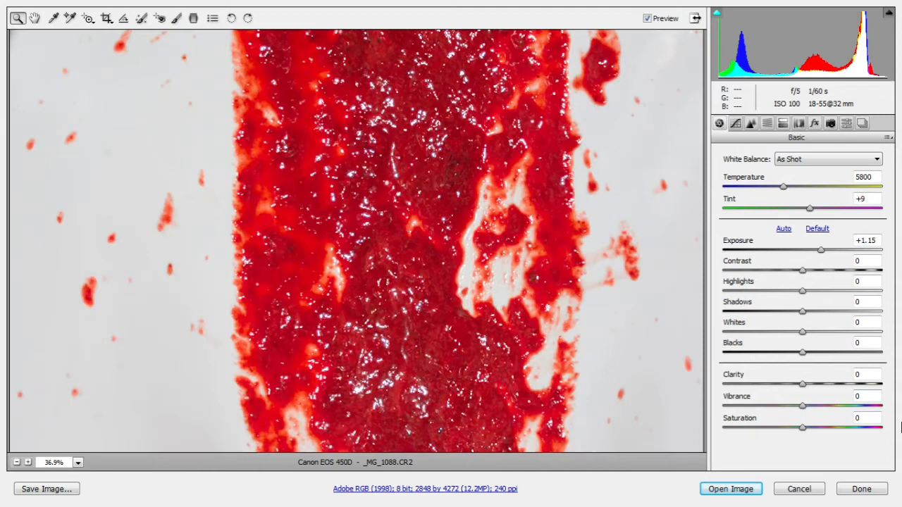
pyautogui.moveTo(803, 389); pyautogui.dragTo(894, 398)
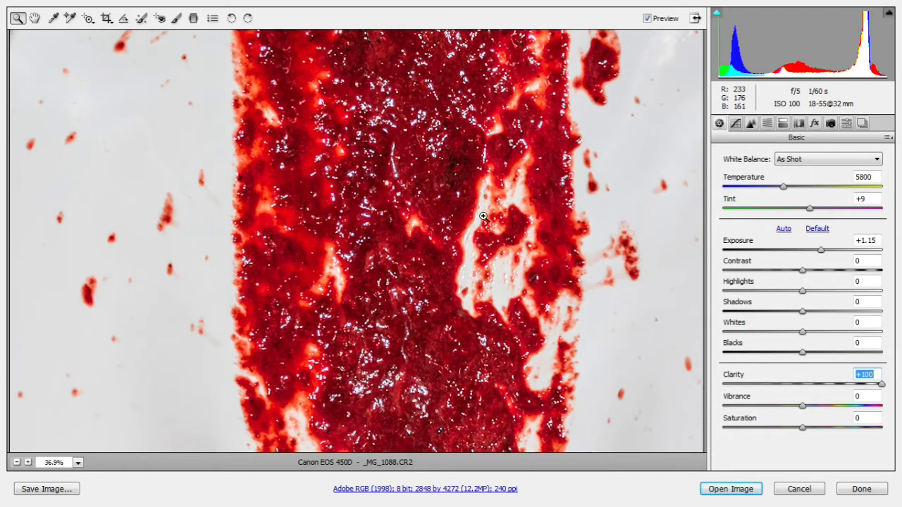
pyautogui.click(482, 216)
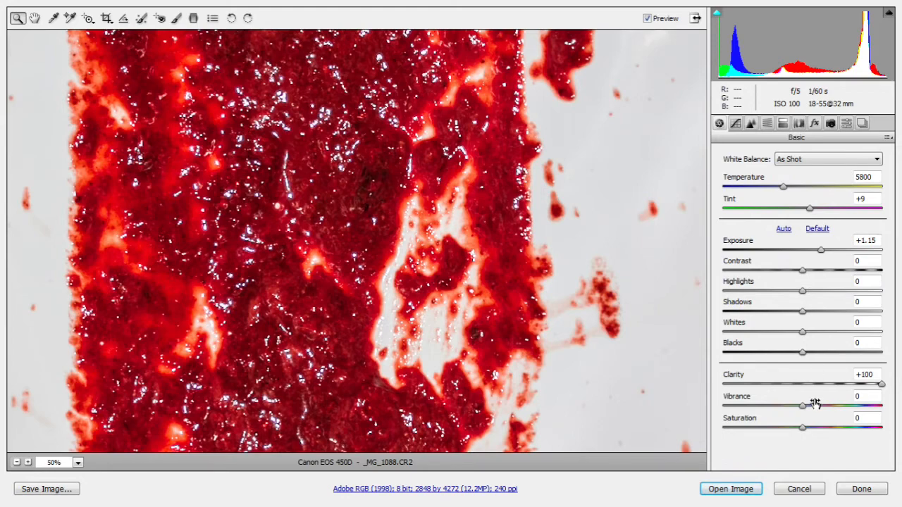
pyautogui.click(77, 463)
pyautogui.click(71, 442)
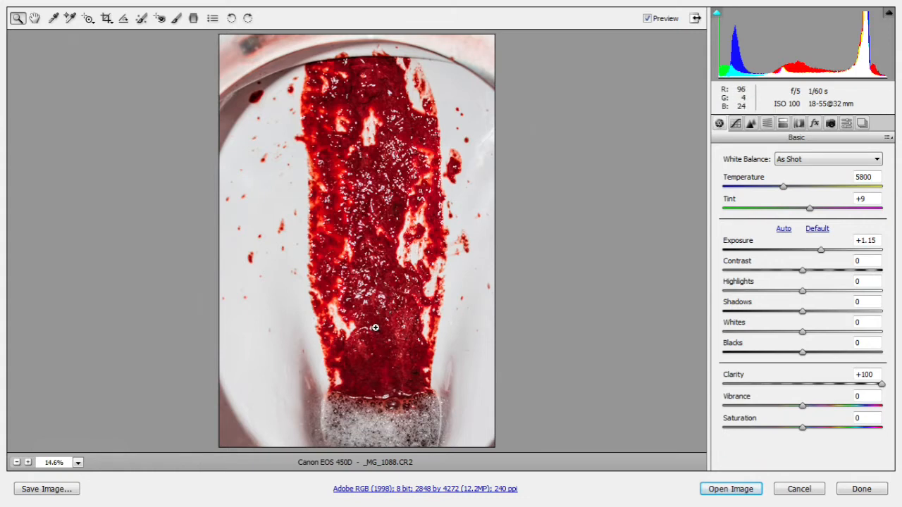
# - Reduce the photo's Highlights to -80 and raise its Shadows to +75
pyautogui.click(370, 185)
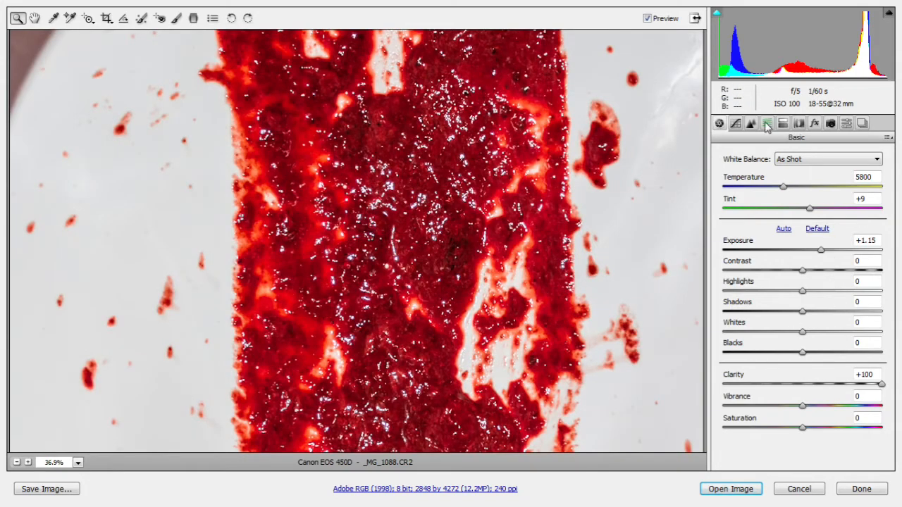
pyautogui.moveTo(808, 296); pyautogui.dragTo(741, 312)
pyautogui.moveTo(802, 311); pyautogui.dragTo(865, 328)
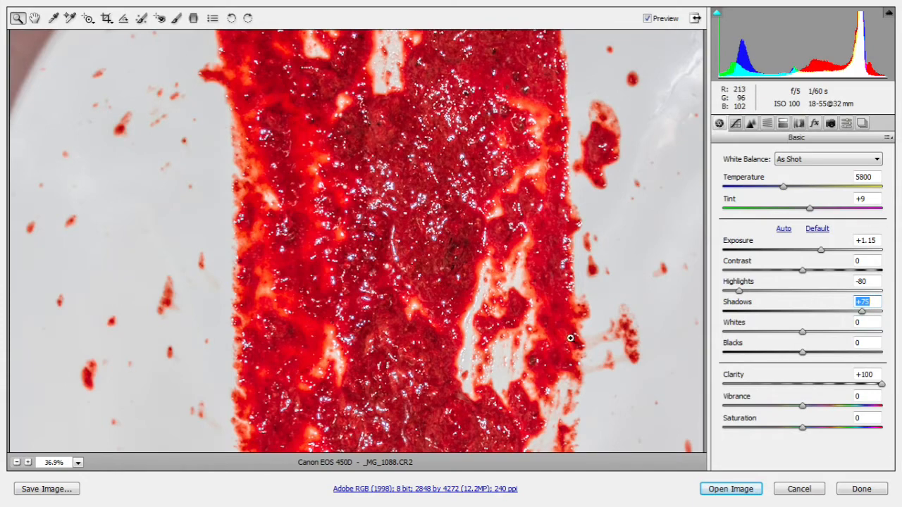
# - Try a slight Blacks shift and Contrast at -100, and settle on Blacks 0 and Contrast +1
pyautogui.moveTo(806, 355)
pyautogui.mouseDown()
pyautogui.moveTo(771, 354)
pyautogui.moveTo(845, 349)
pyautogui.moveTo(763, 364)
pyautogui.moveTo(825, 368)
pyautogui.moveTo(807, 368)
pyautogui.mouseUp()
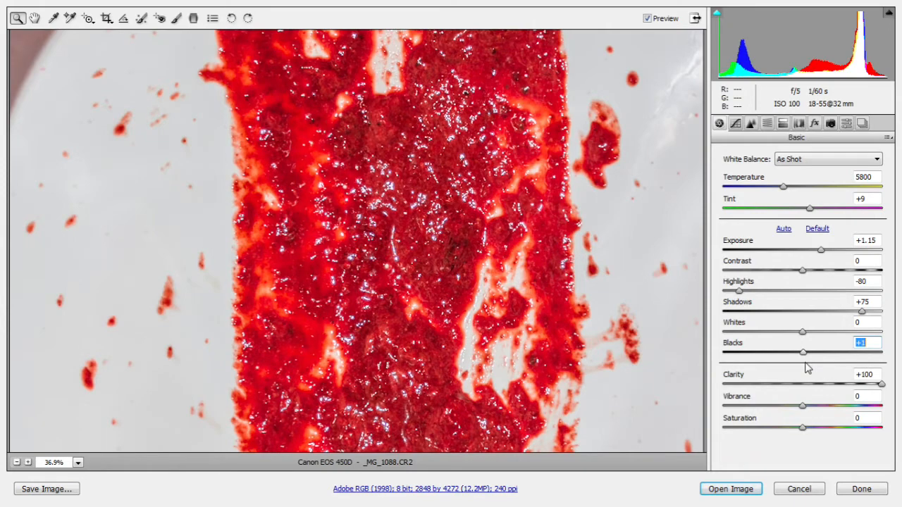
pyautogui.click(802, 271)
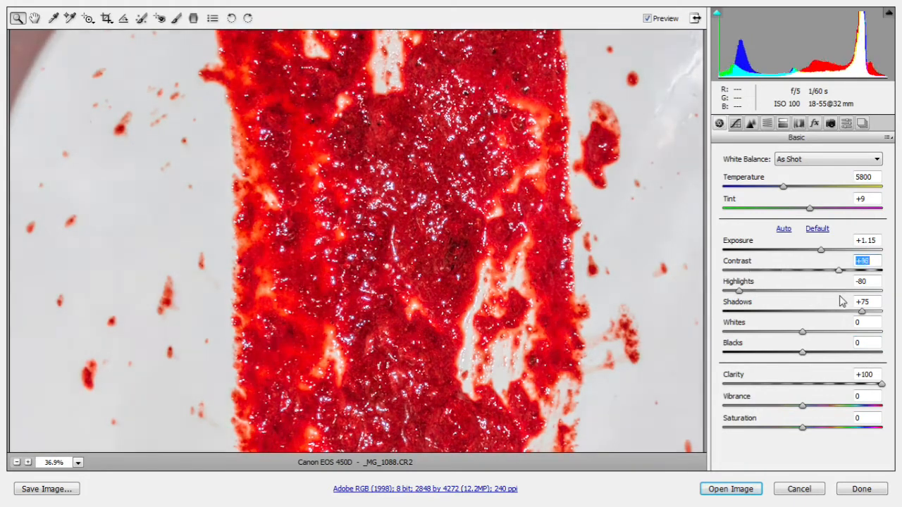
pyautogui.write('-100')
pyautogui.press('Return')
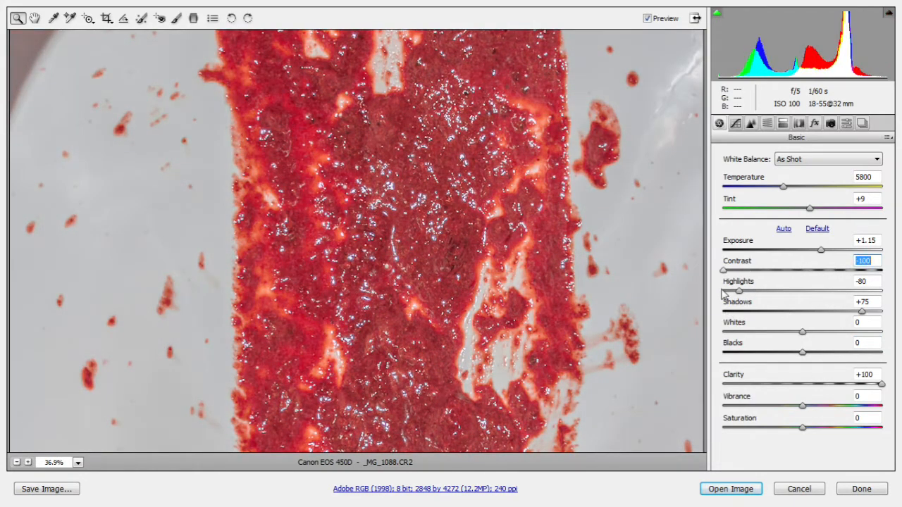
pyautogui.moveTo(724, 271); pyautogui.dragTo(805, 300)
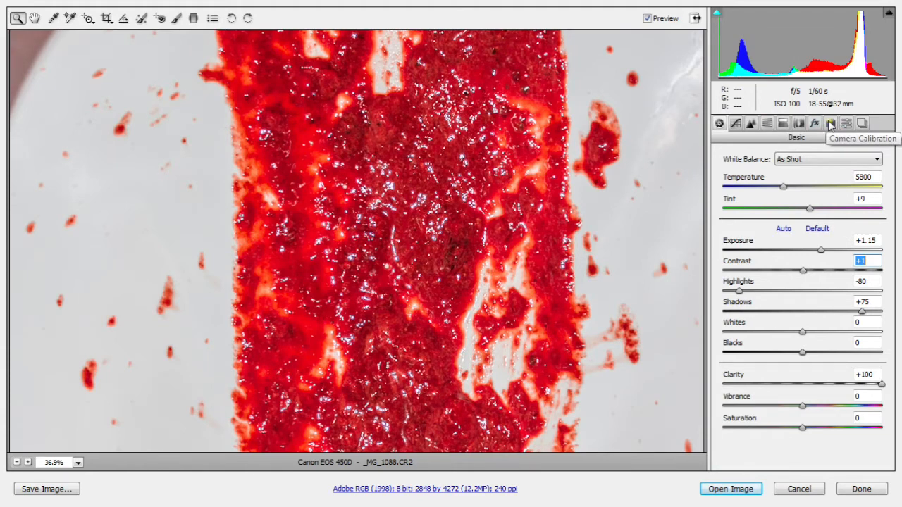
# - Set the parametric tone curve's Highlights to +100 and inspect the red spots and red area up close
pyautogui.click(78, 462)
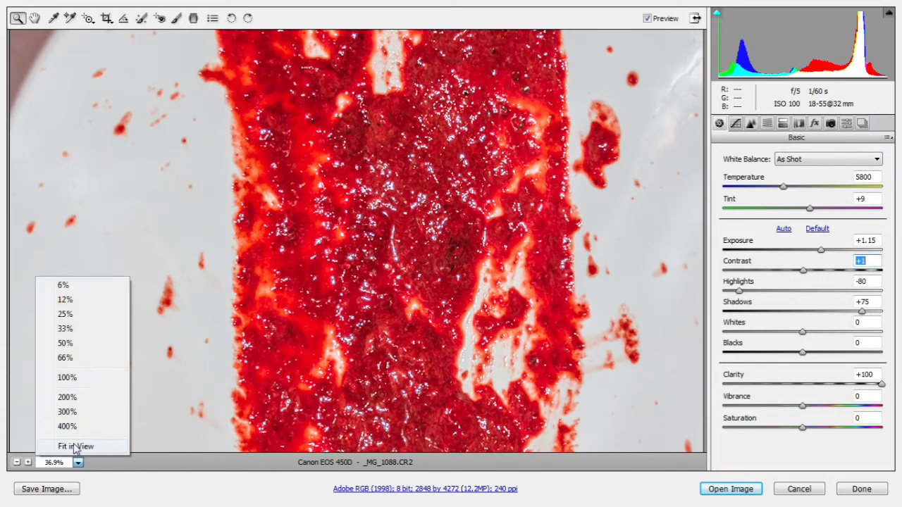
pyautogui.click(77, 447)
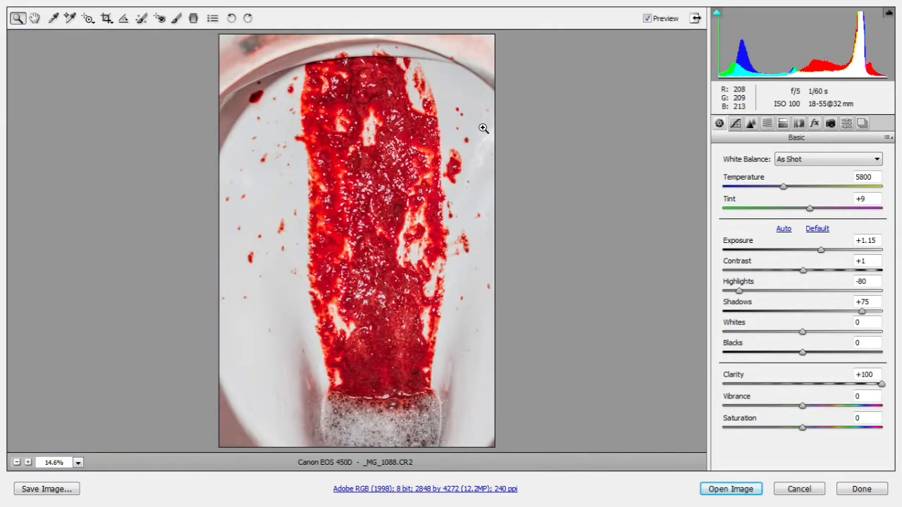
pyautogui.click(736, 124)
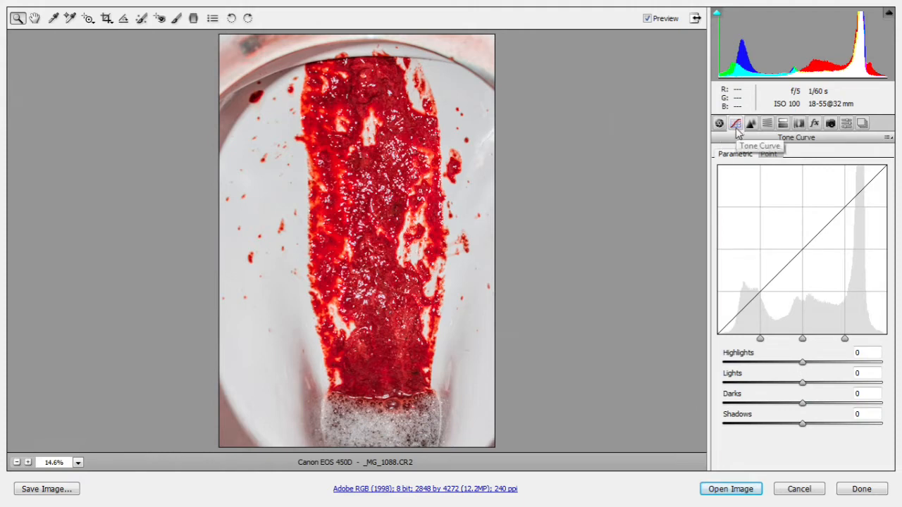
pyautogui.moveTo(802, 365); pyautogui.dragTo(892, 388)
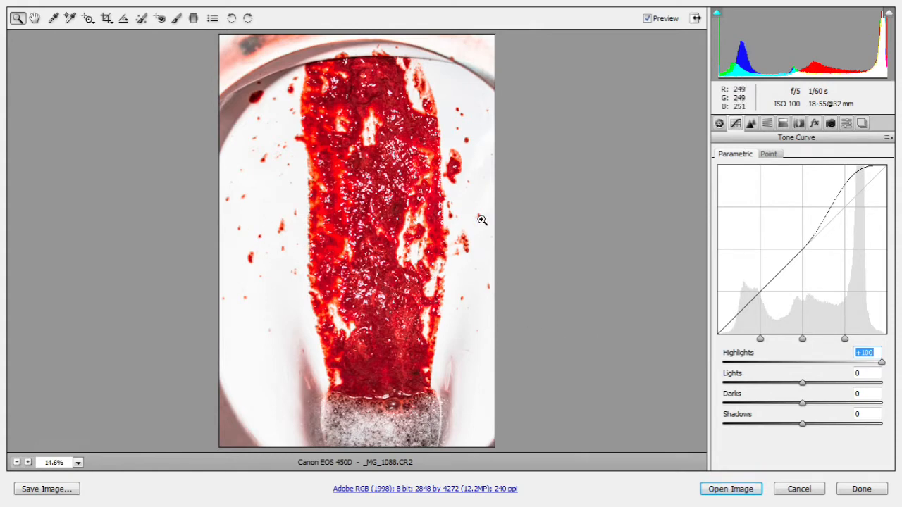
pyautogui.moveTo(312, 81); pyautogui.dragTo(245, 122)
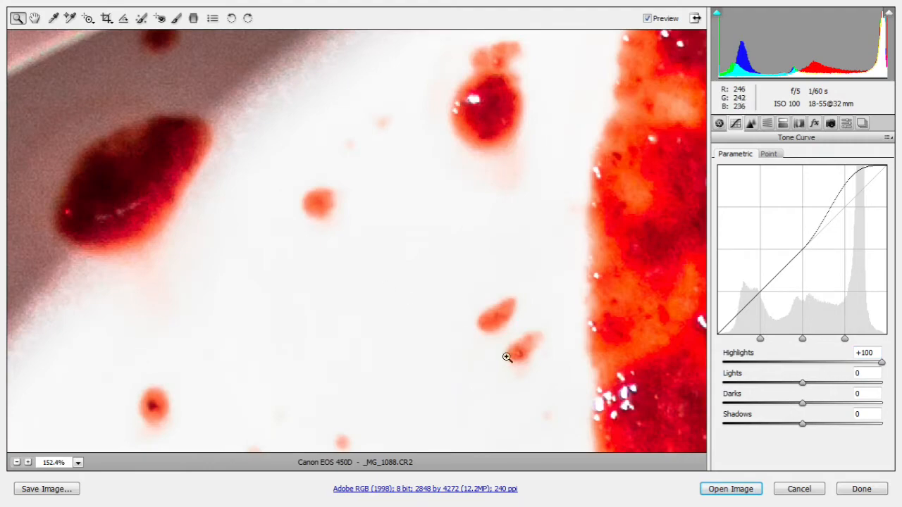
pyautogui.moveTo(605, 363); pyautogui.dragTo(296, 123)
pyautogui.moveTo(661, 291); pyautogui.dragTo(183, 247)
pyautogui.moveTo(351, 265); pyautogui.dragTo(196, 247)
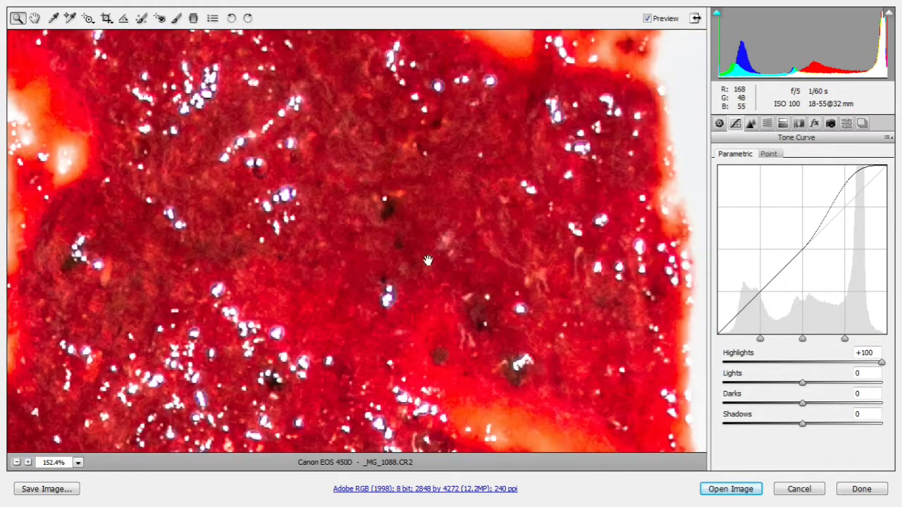
# - Set the manual Lens Vignetting Amount to +100 and its Midpoint to 46
pyautogui.moveTo(429, 261); pyautogui.dragTo(107, 209)
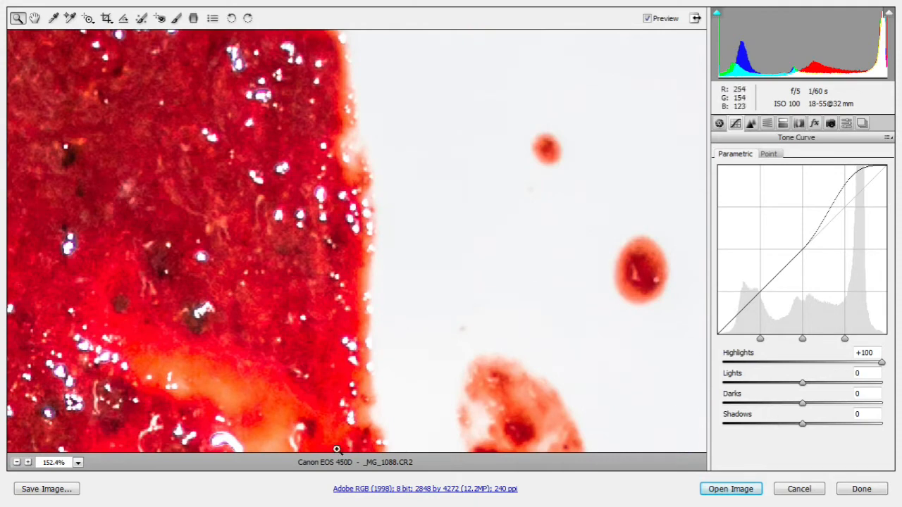
pyautogui.click(79, 462)
pyautogui.click(80, 445)
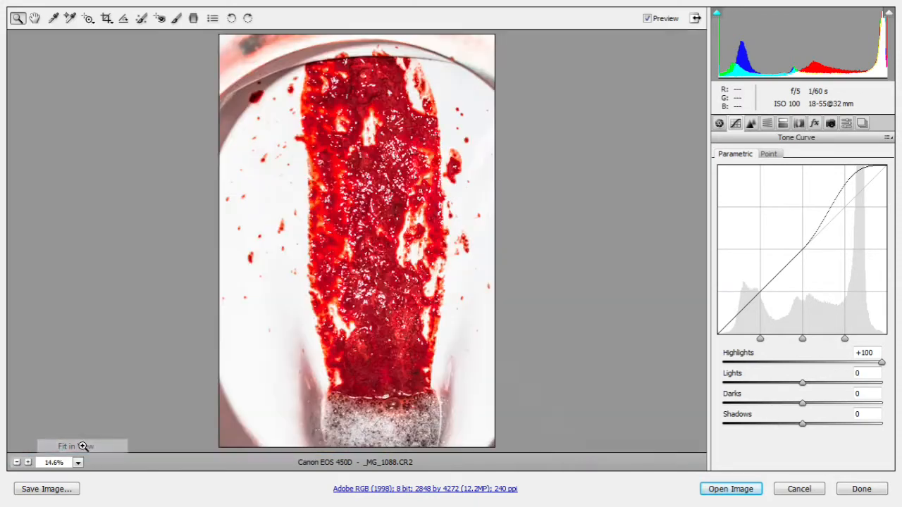
pyautogui.click(798, 124)
pyautogui.moveTo(807, 324); pyautogui.dragTo(892, 322)
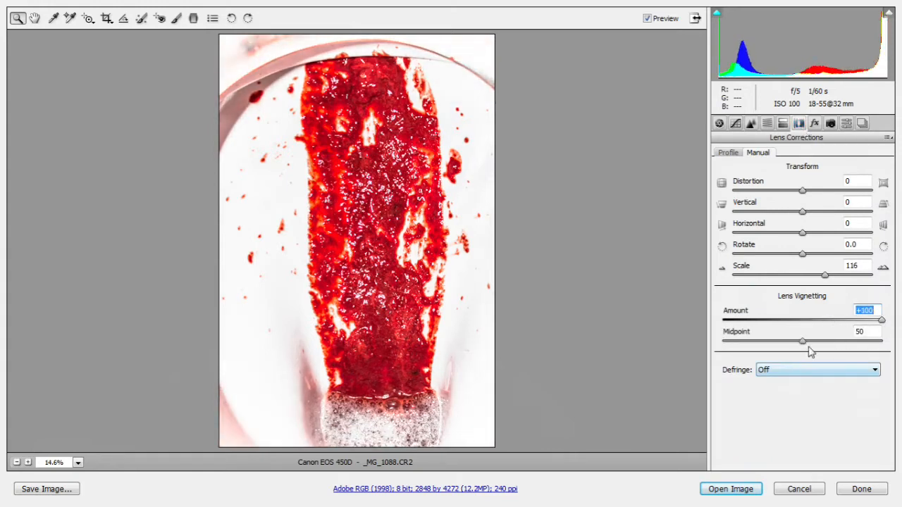
pyautogui.moveTo(803, 343); pyautogui.dragTo(797, 369)
# - Inspect the foam at the lower edge of the red area up close and open the developed photo in Photoshop
pyautogui.moveTo(326, 384); pyautogui.dragTo(439, 434)
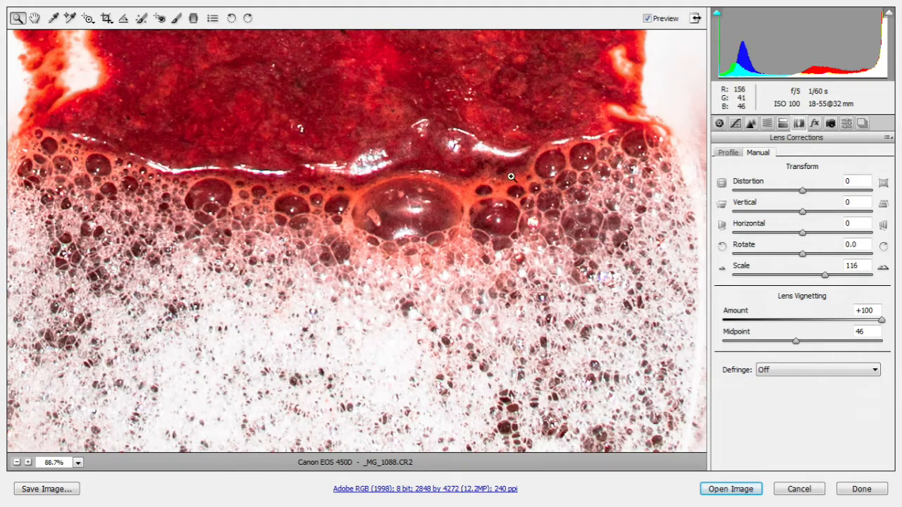
pyautogui.moveTo(368, 155); pyautogui.dragTo(458, 58)
pyautogui.moveTo(459, 310); pyautogui.dragTo(456, 164)
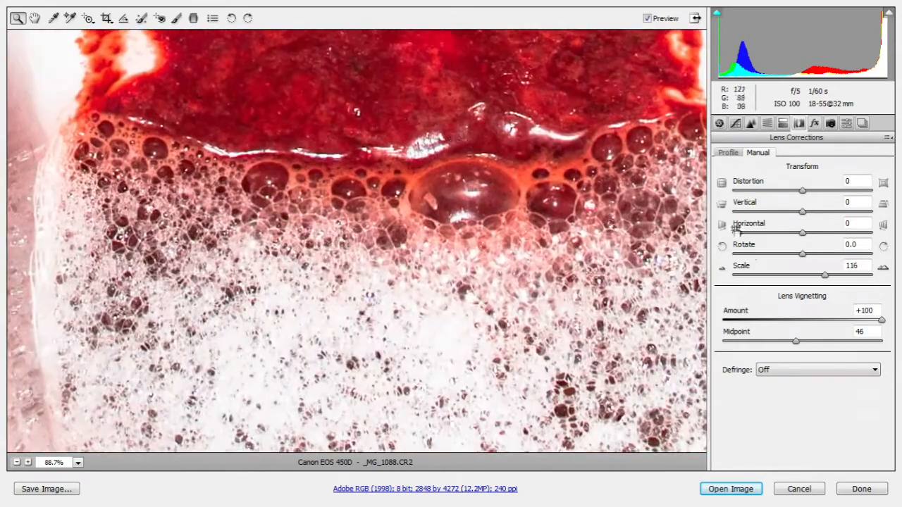
pyautogui.click(78, 463)
pyautogui.click(79, 442)
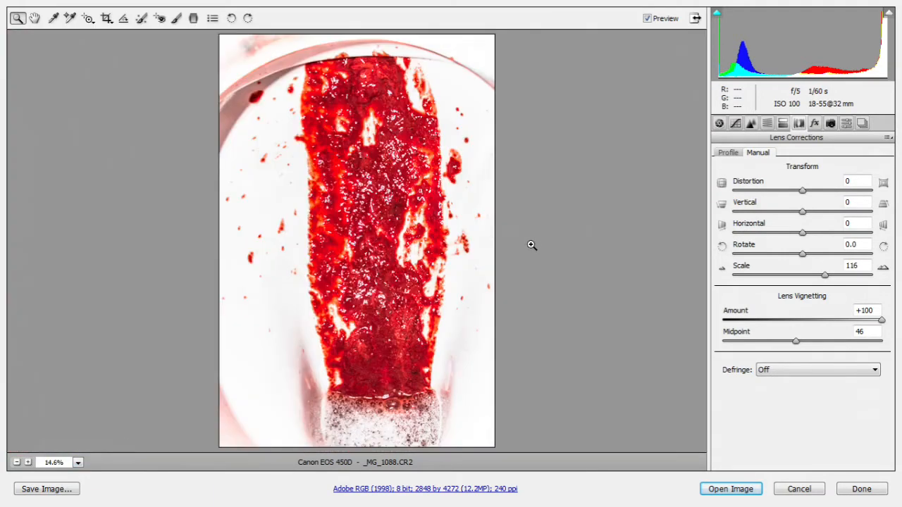
pyautogui.click(733, 489)
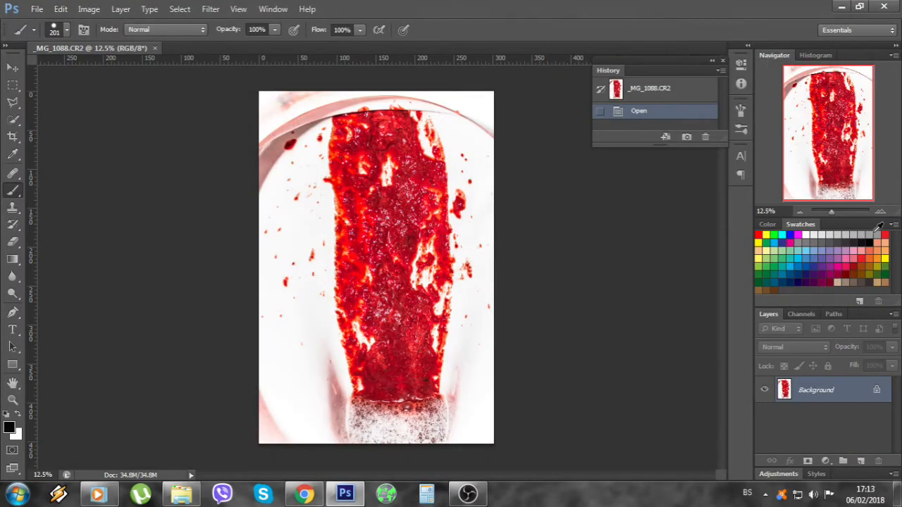
# - Examine the red textured area of the opened photo up close and return to the whole image
pyautogui.click(881, 212)
pyautogui.click(881, 211)
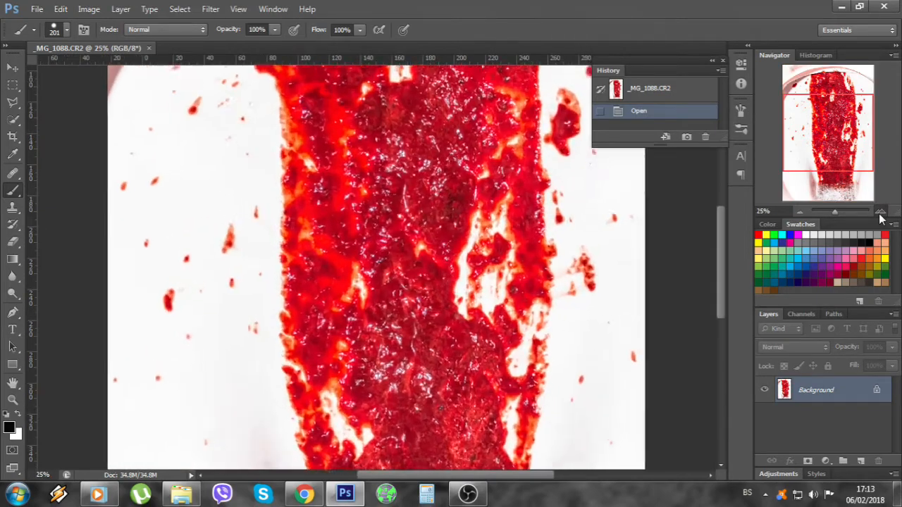
pyautogui.click(880, 211)
pyautogui.click(880, 212)
pyautogui.click(881, 212)
pyautogui.moveTo(821, 130)
pyautogui.mouseDown()
pyautogui.moveTo(846, 83)
pyautogui.moveTo(842, 159)
pyautogui.moveTo(826, 171)
pyautogui.moveTo(826, 186)
pyautogui.moveTo(828, 141)
pyautogui.mouseUp()
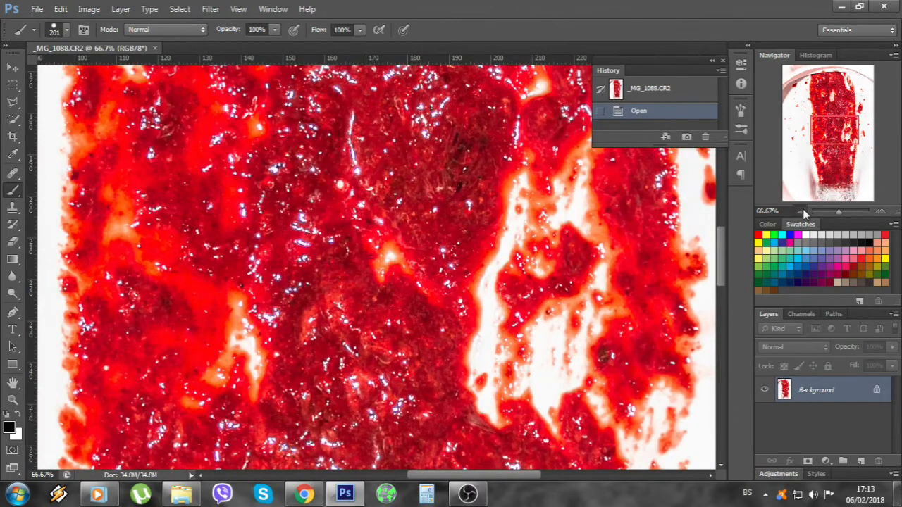
pyautogui.click(801, 211)
pyautogui.click(802, 210)
pyautogui.click(803, 210)
pyautogui.click(803, 210)
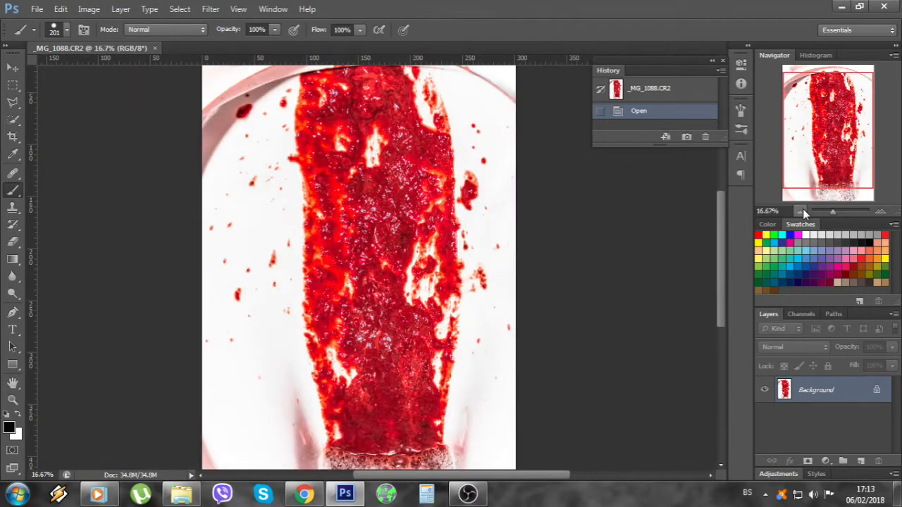
pyautogui.click(802, 211)
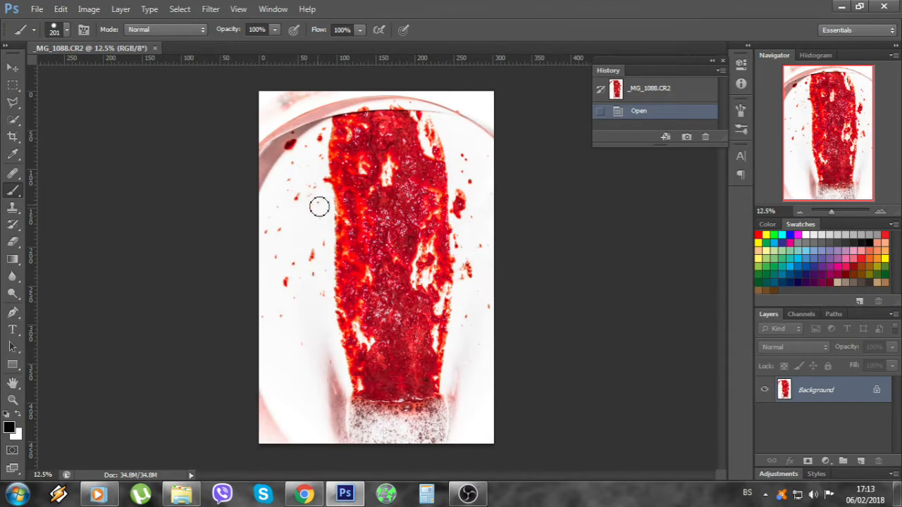
# - Duplicate the Background layer as "Background copy"
pyautogui.rightClick(816, 396)
pyautogui.click(798, 297)
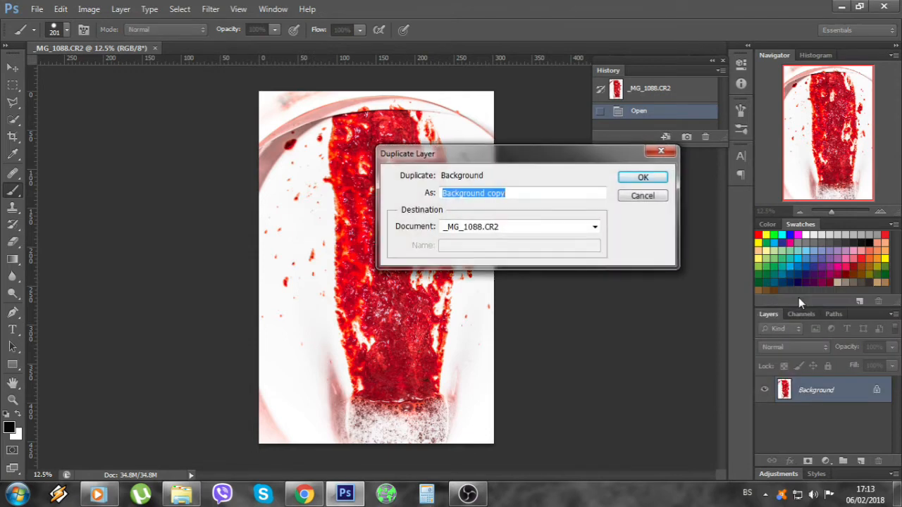
pyautogui.press('Return')
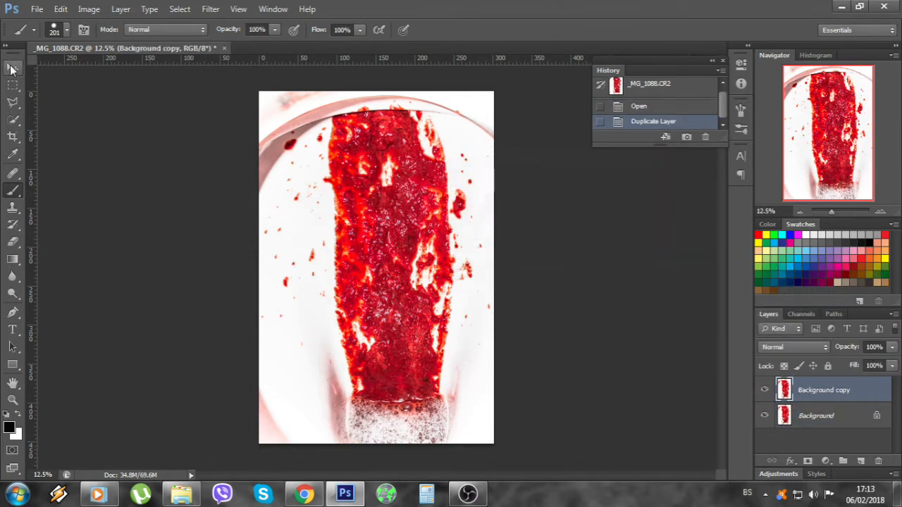
# - Scale the Background copy to 165.20% width and 145.88% height, positioned so the red area fills the canvas's left part
pyautogui.click(11, 69)
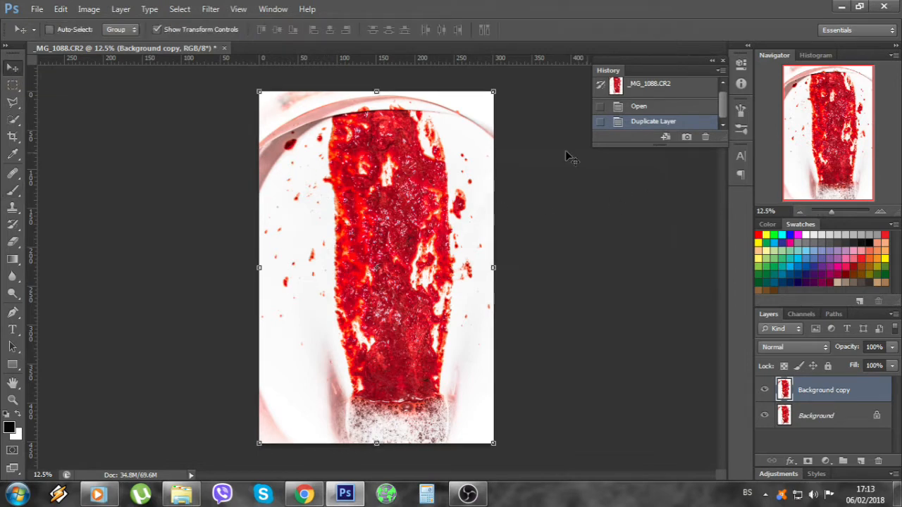
pyautogui.click(800, 212)
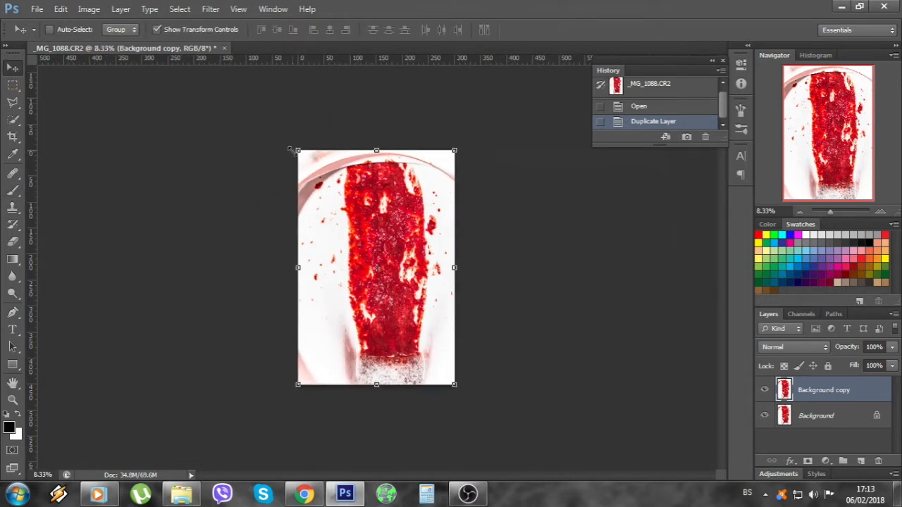
pyautogui.moveTo(292, 148); pyautogui.dragTo(182, 83)
pyautogui.moveTo(179, 81); pyautogui.dragTo(172, 75)
pyautogui.moveTo(389, 181); pyautogui.dragTo(399, 257)
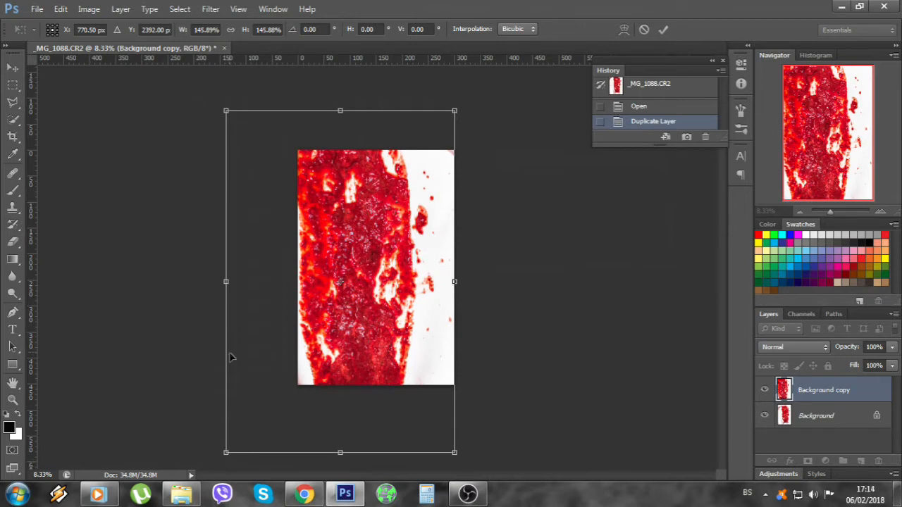
pyautogui.moveTo(223, 282); pyautogui.dragTo(190, 291)
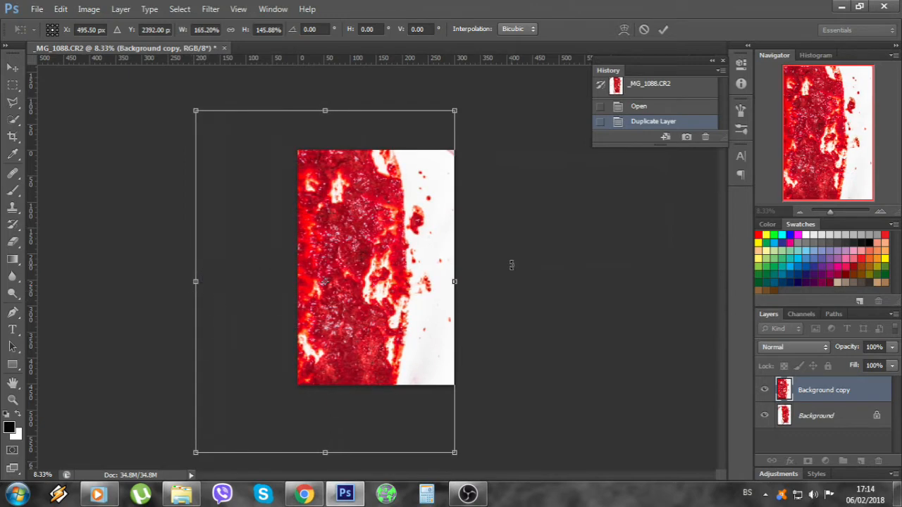
pyautogui.press('Return')
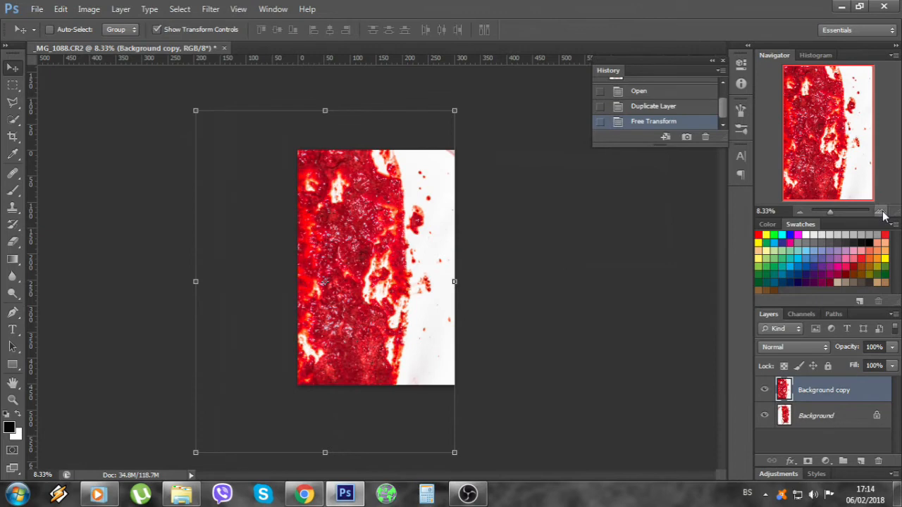
# - Flatten the image into a single Background layer
pyautogui.click(881, 211)
pyautogui.click(881, 211)
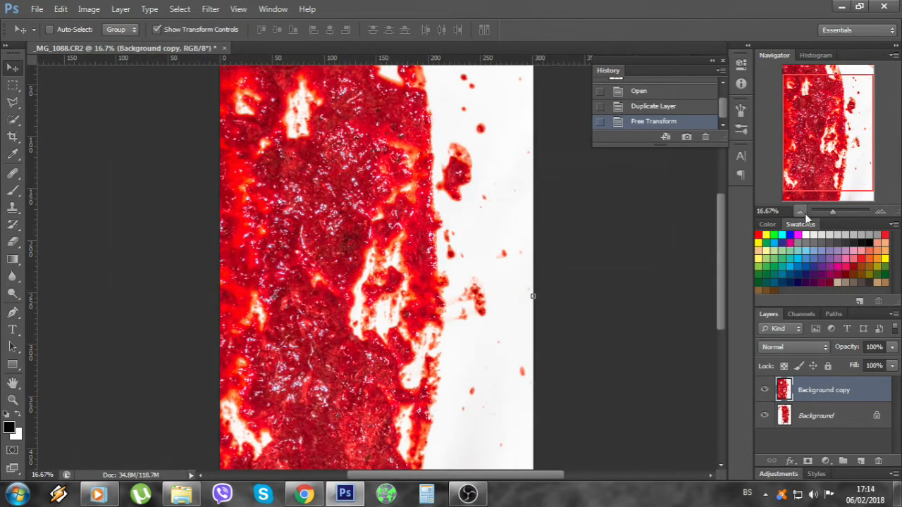
pyautogui.click(802, 212)
pyautogui.click(802, 212)
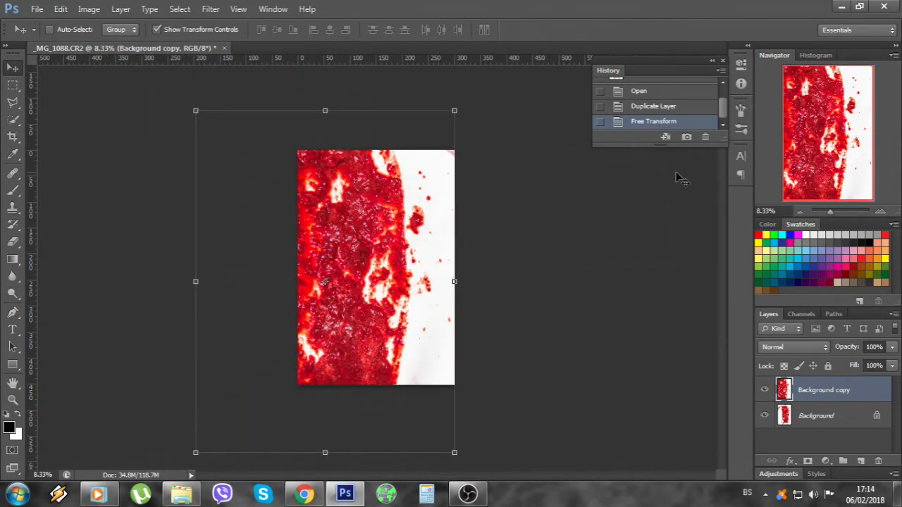
pyautogui.click(121, 10)
pyautogui.click(182, 428)
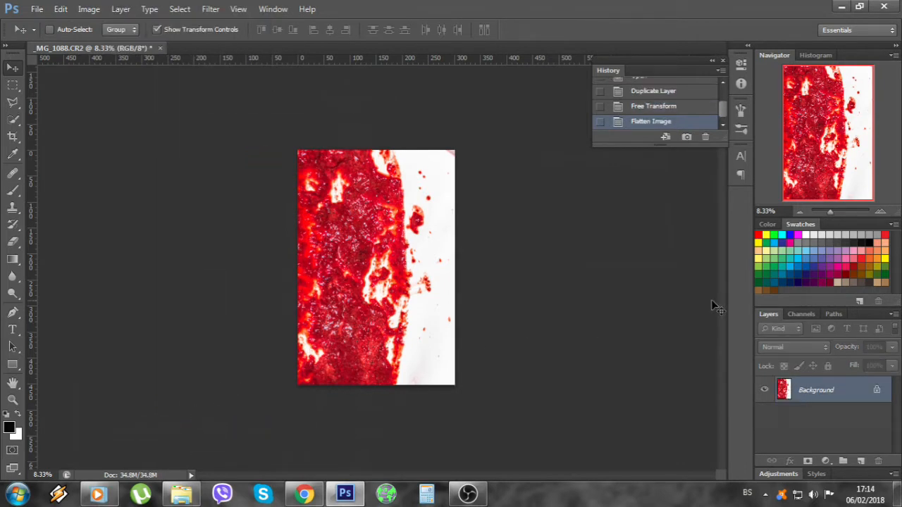
# - Lighten the white background near the photo's upper-right corner using the Dodge Tool with Range Highlights and Exposure 58%
pyautogui.click(884, 213)
pyautogui.click(883, 213)
pyautogui.press('alt')
pyautogui.moveTo(535, 171); pyautogui.dragTo(427, 403)
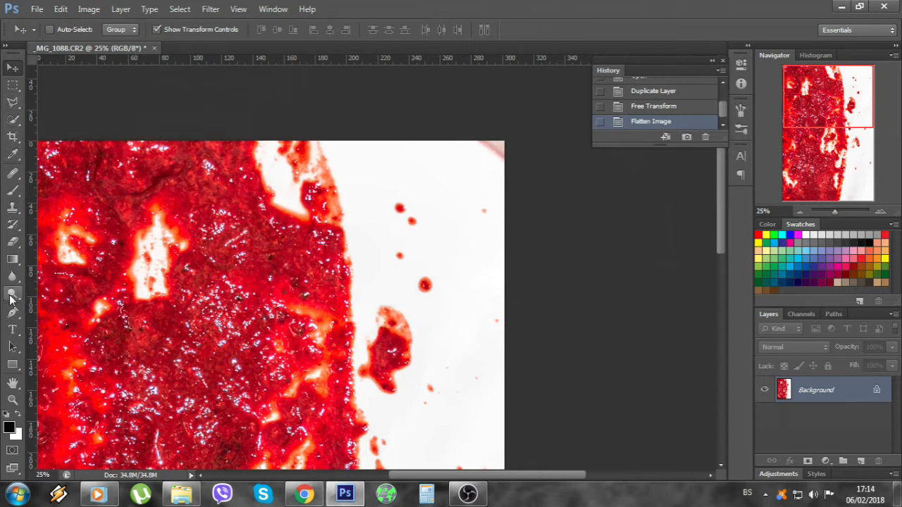
pyautogui.click(10, 300)
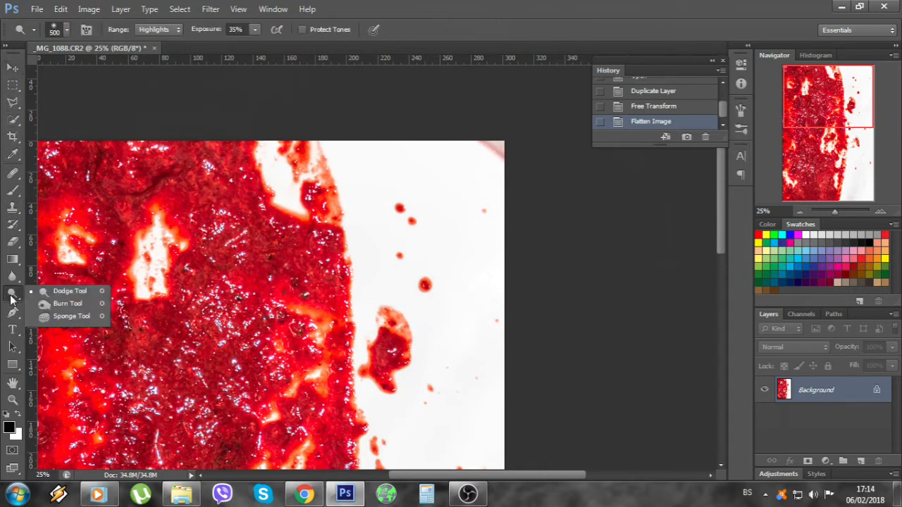
pyautogui.click(70, 292)
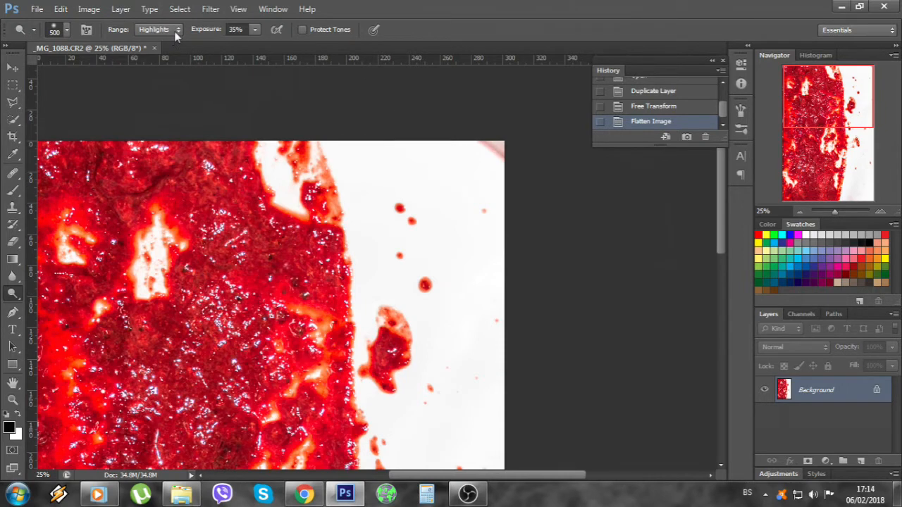
pyautogui.click(255, 29)
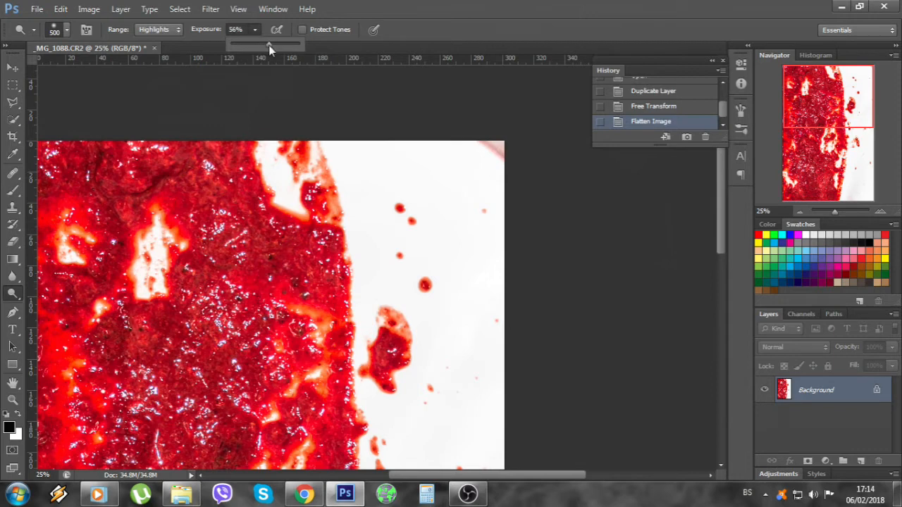
pyautogui.moveTo(468, 105)
pyautogui.mouseDown()
pyautogui.moveTo(467, 118)
pyautogui.moveTo(489, 120)
pyautogui.mouseUp()
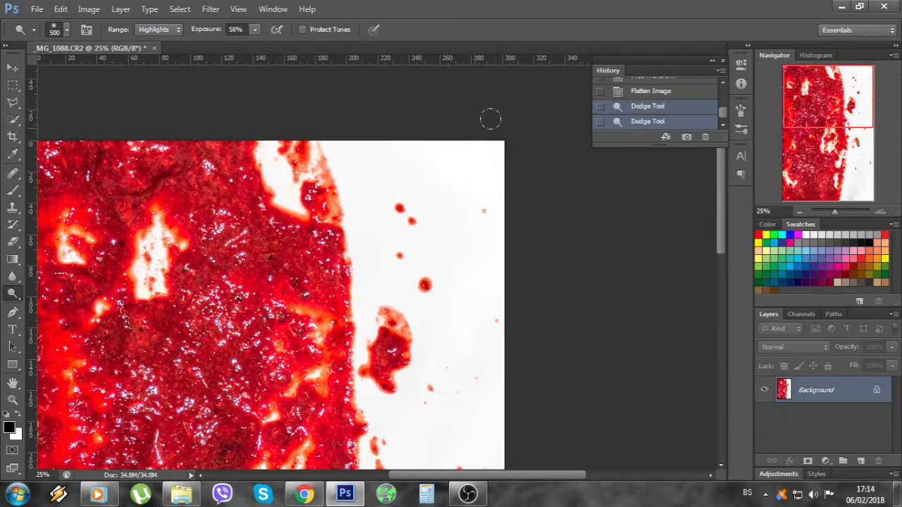
# - Check the lower white background and the edge of the red area up close, and return to the whole image
pyautogui.moveTo(827, 146); pyautogui.dragTo(824, 207)
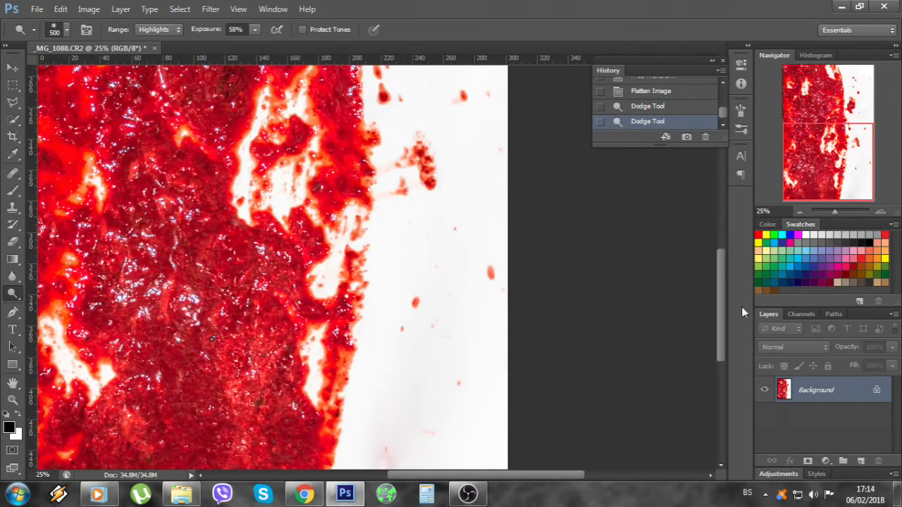
pyautogui.click(802, 211)
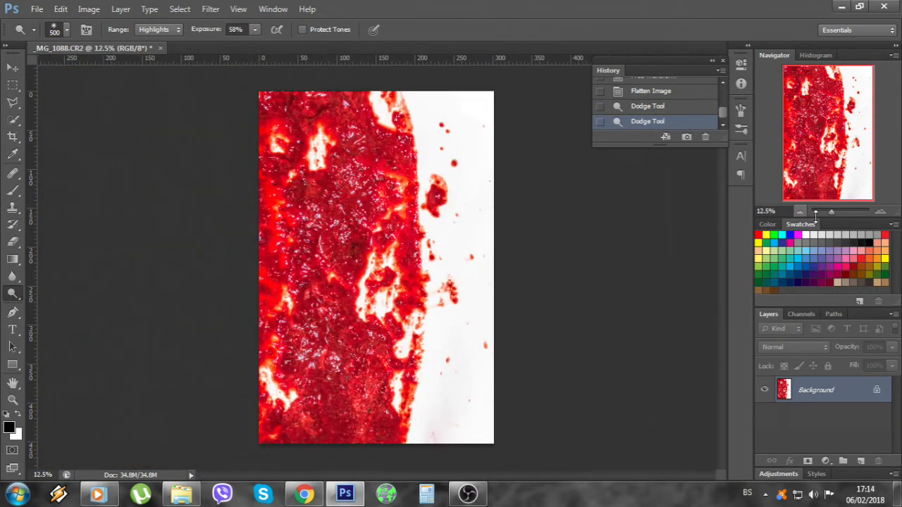
pyautogui.click(880, 211)
pyautogui.click(880, 211)
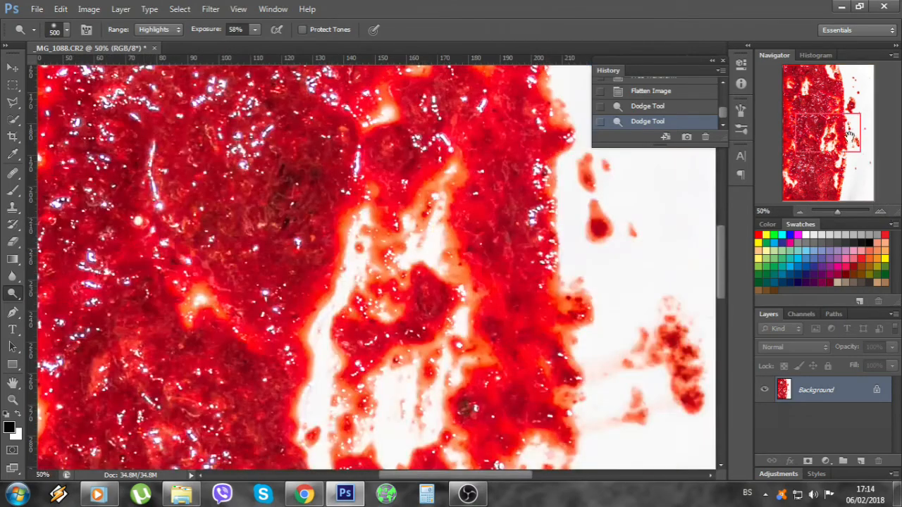
pyautogui.click(802, 211)
pyautogui.click(801, 211)
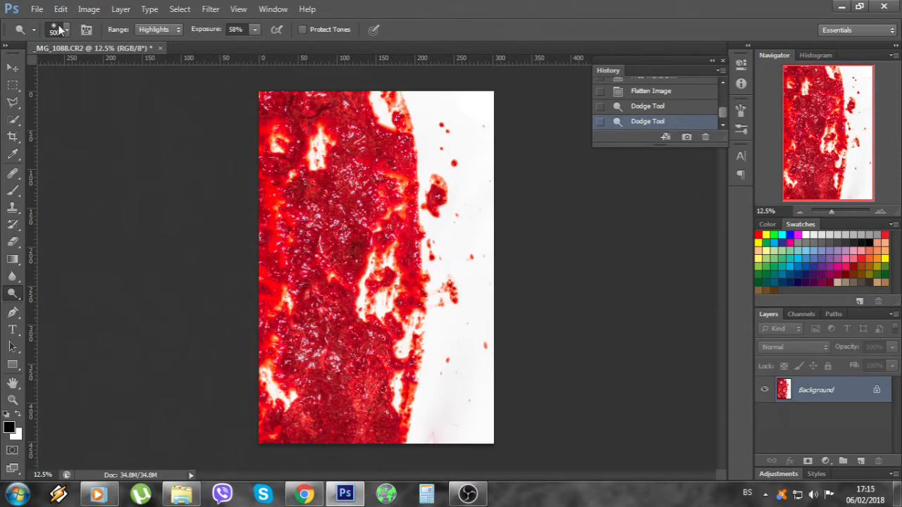
pyautogui.click(88, 11)
pyautogui.moveTo(118, 42)
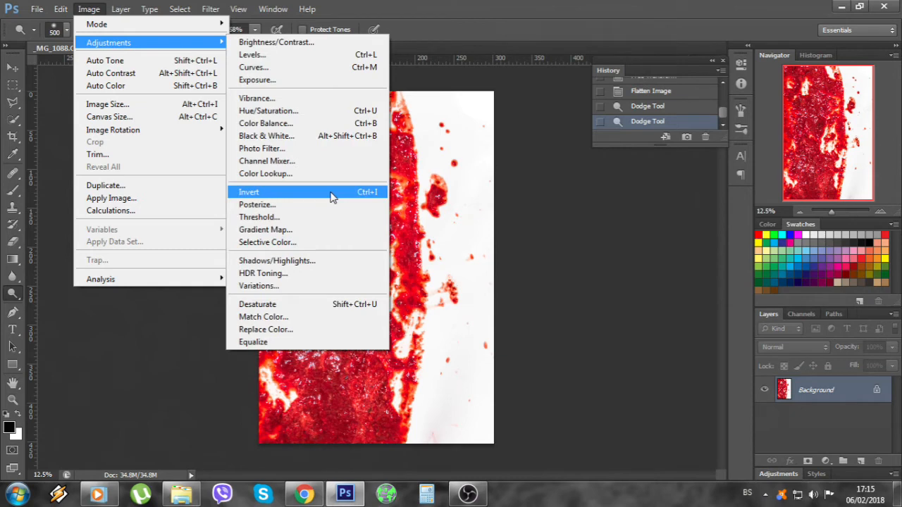
pyautogui.click(812, 352)
# - Duplicate the flattened, dodged Background layer under the name "Background copy"
pyautogui.rightClick(841, 400)
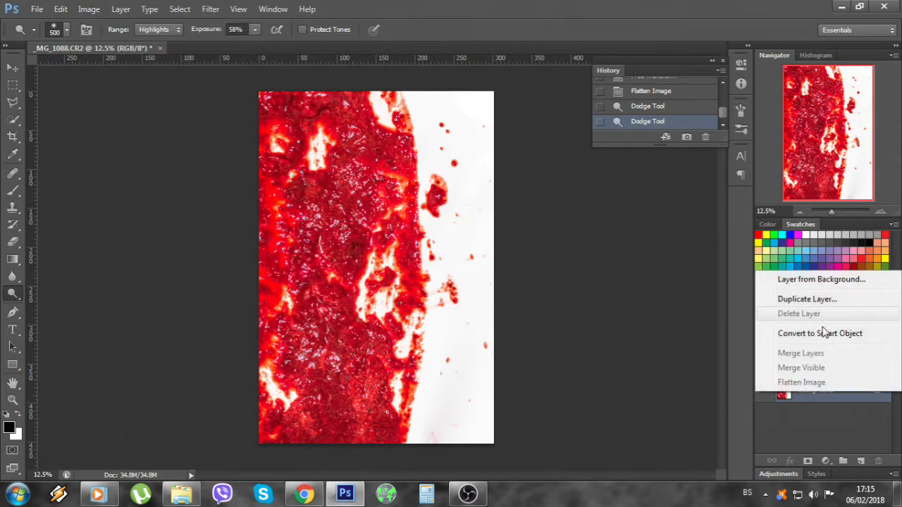
pyautogui.click(799, 300)
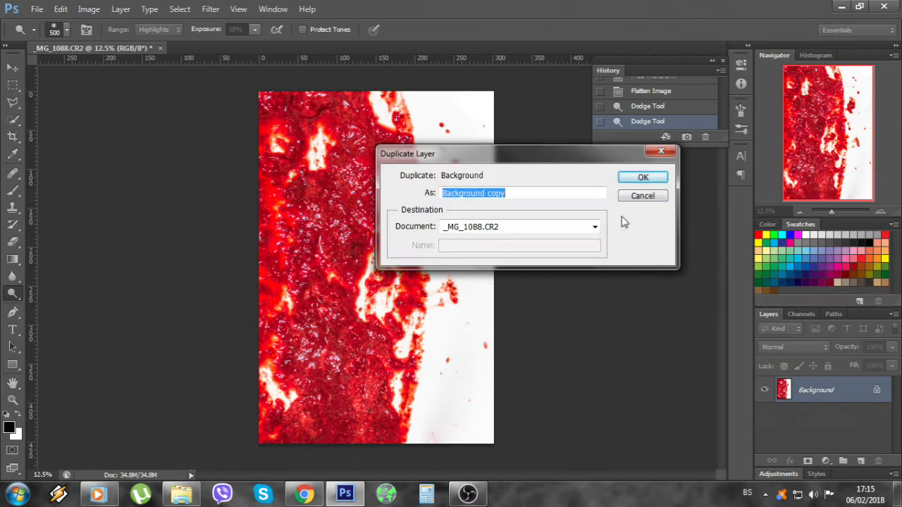
pyautogui.click(636, 178)
# - Invert the colors of the Background copy layer
pyautogui.click(89, 9)
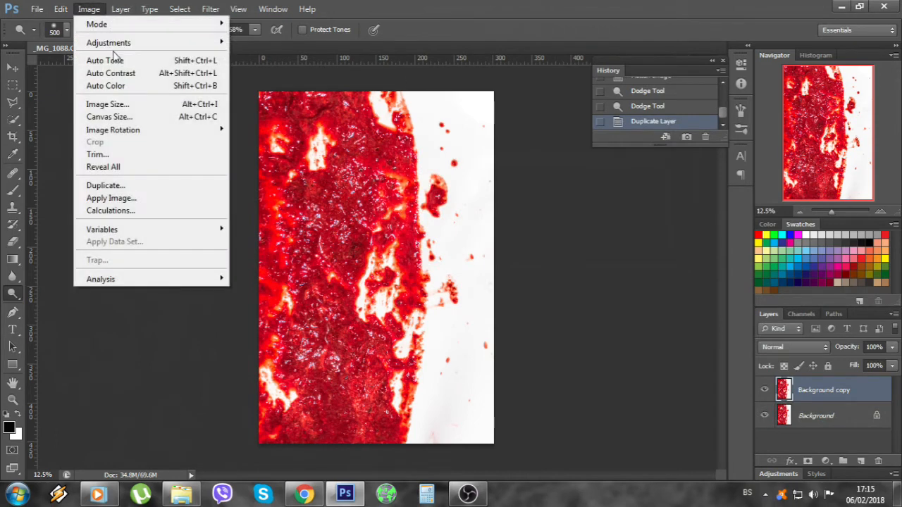
pyautogui.moveTo(125, 43)
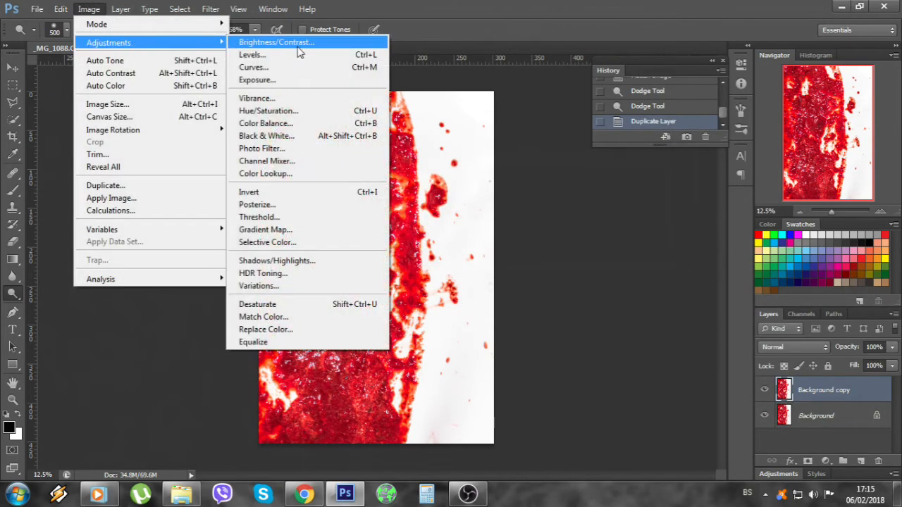
pyautogui.click(319, 192)
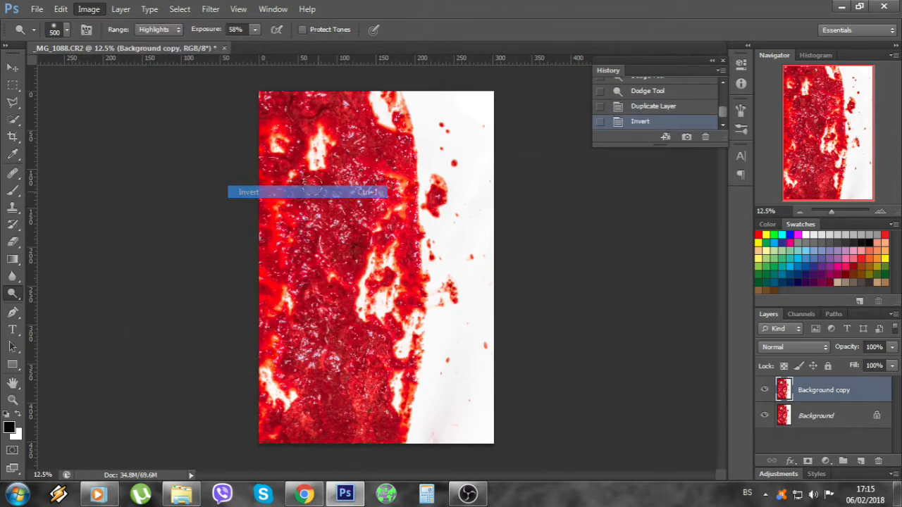
# - Examine the inverted texture of the duplicate layer up close and return to the whole image
pyautogui.click(880, 212)
pyautogui.click(880, 211)
pyautogui.click(880, 212)
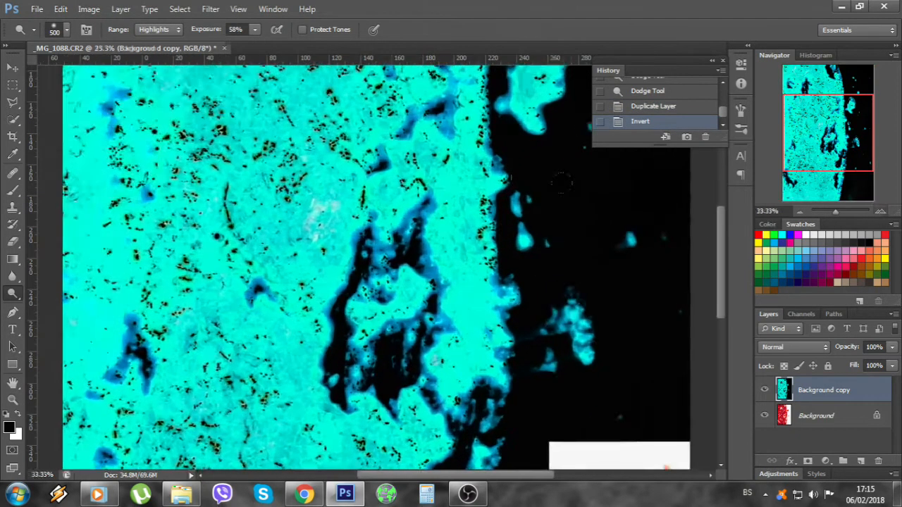
pyautogui.moveTo(213, 190); pyautogui.dragTo(286, 319)
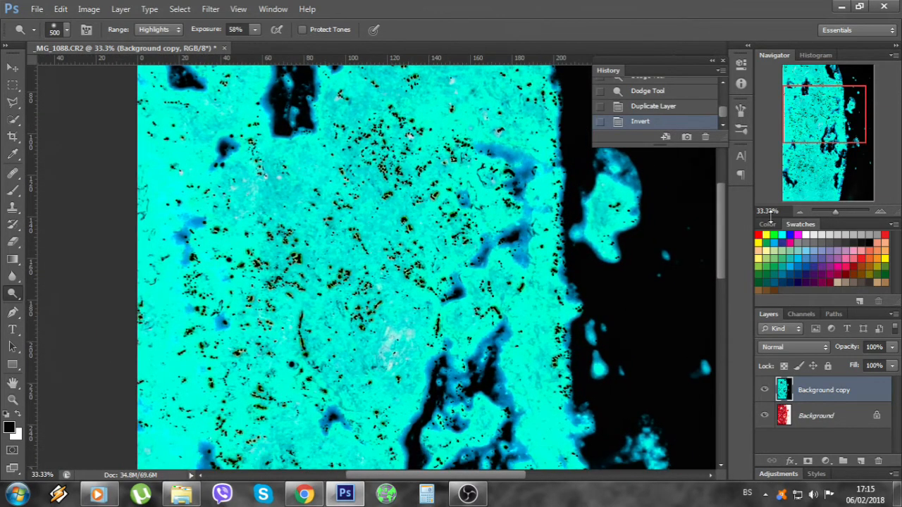
pyautogui.click(800, 212)
pyautogui.click(800, 212)
pyautogui.click(800, 212)
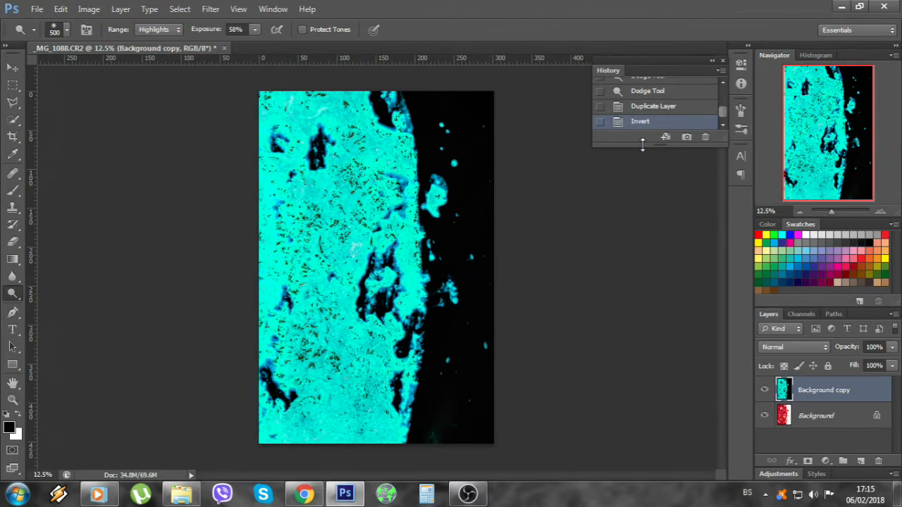
# - Shift the inverted layer's Master Hue to +45 with a Hue/Saturation adjustment
pyautogui.click(88, 9)
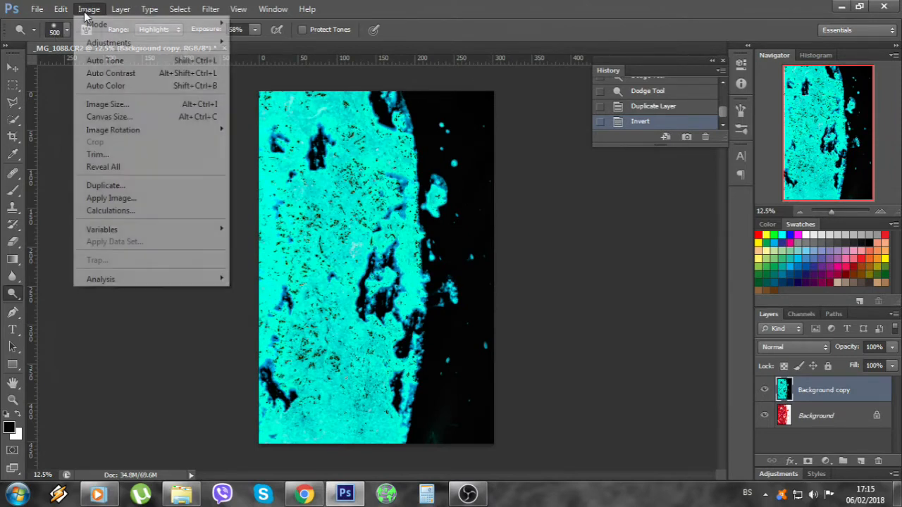
pyautogui.moveTo(102, 44)
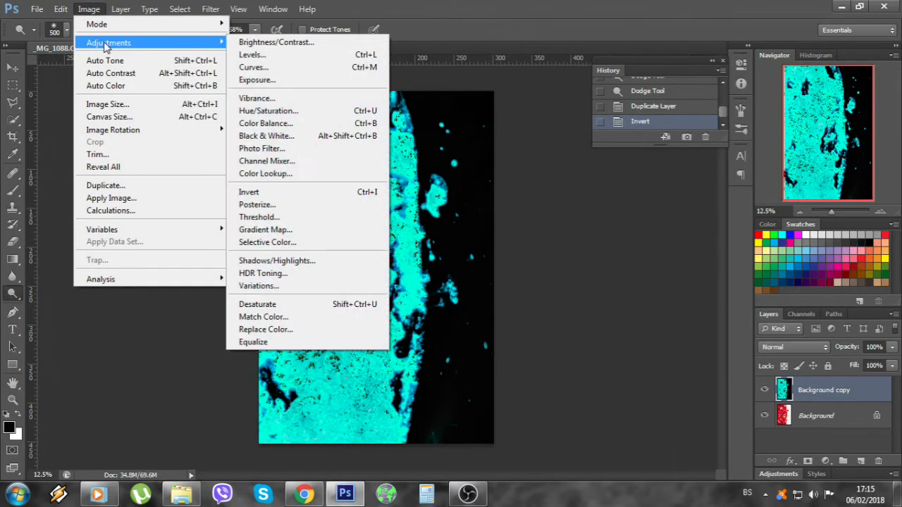
pyautogui.click(359, 113)
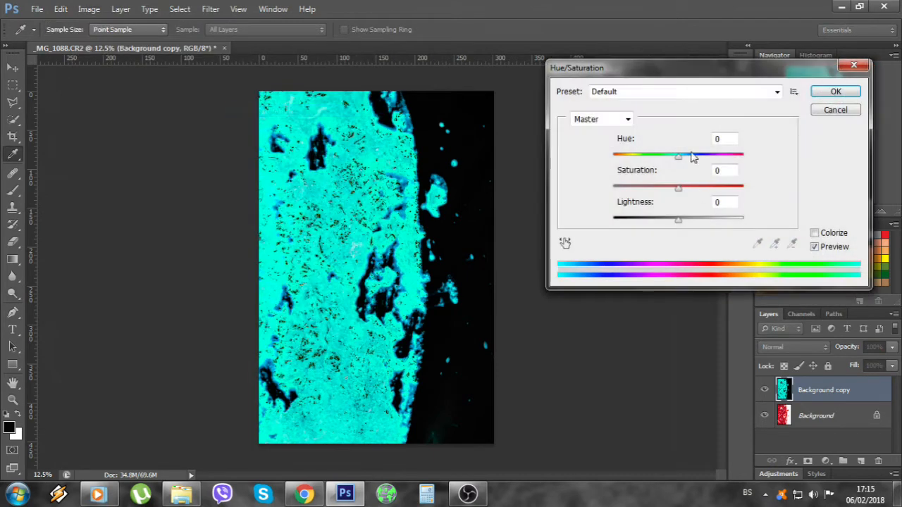
pyautogui.moveTo(680, 161); pyautogui.dragTo(716, 169)
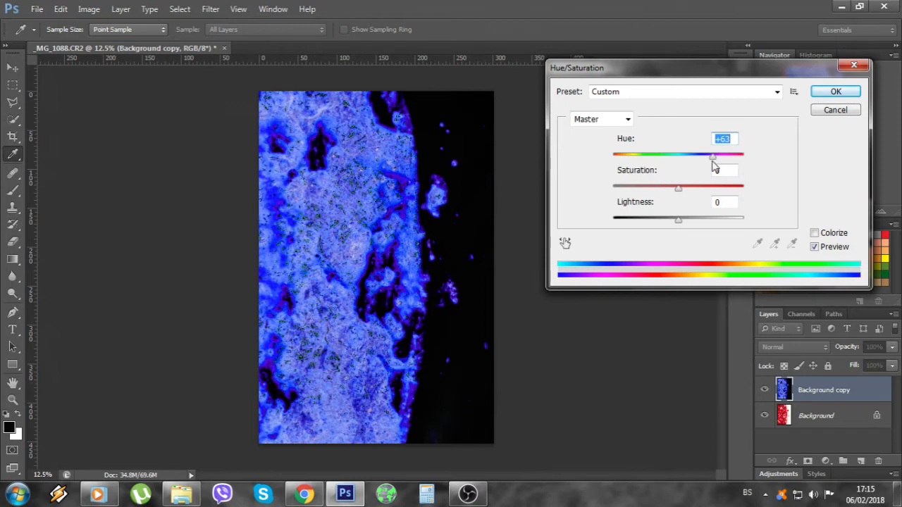
pyautogui.moveTo(713, 160); pyautogui.dragTo(707, 161)
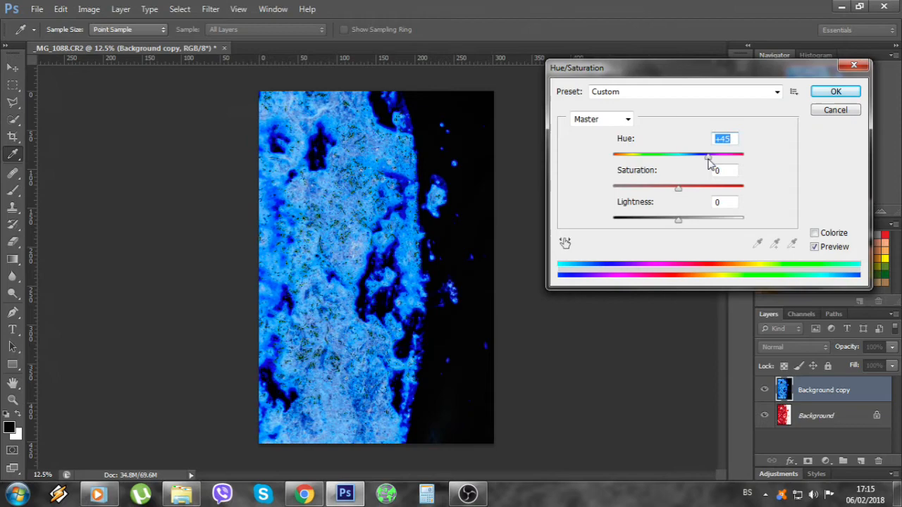
pyautogui.click(836, 92)
# - Inspect the dark, green-edged specks in the upper middle of the blue texture at 200% magnification
pyautogui.click(880, 212)
pyautogui.click(879, 212)
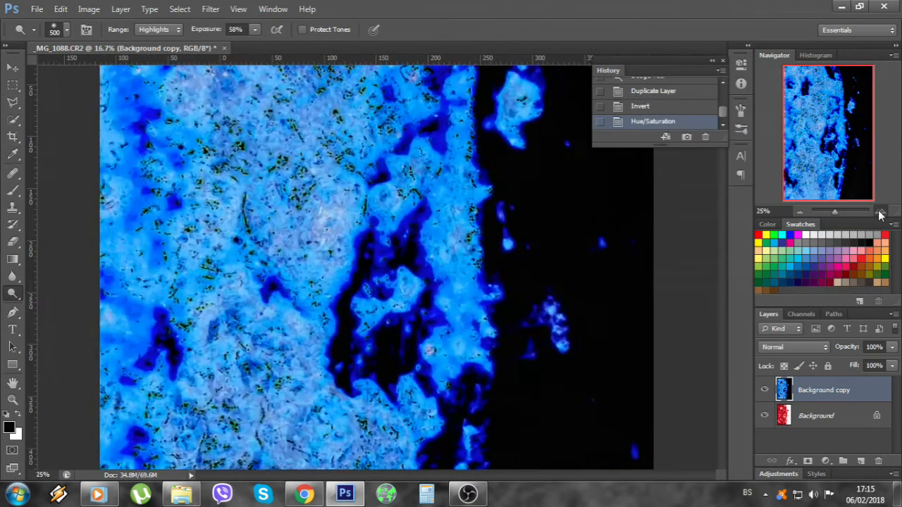
pyautogui.click(880, 212)
pyautogui.click(879, 212)
pyautogui.moveTo(164, 204); pyautogui.dragTo(373, 359)
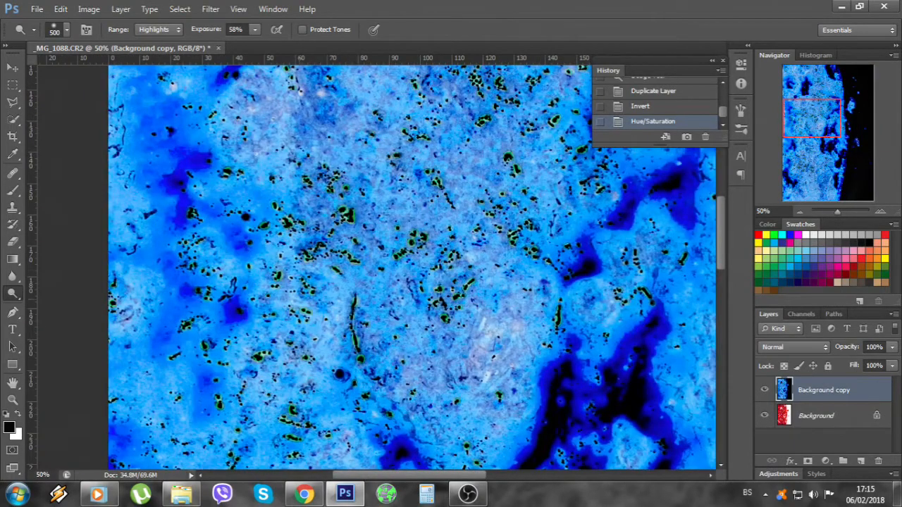
pyautogui.click(880, 212)
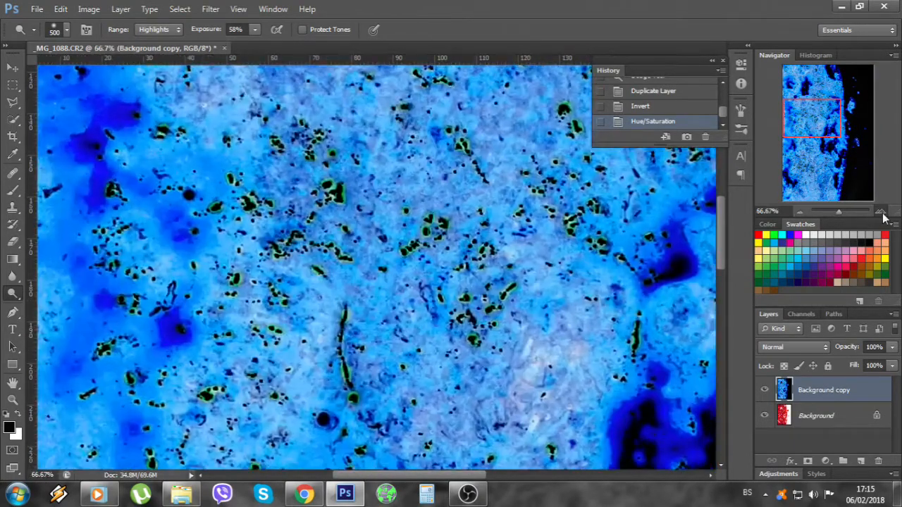
pyautogui.click(879, 212)
pyautogui.click(879, 212)
pyautogui.moveTo(543, 211); pyautogui.dragTo(423, 336)
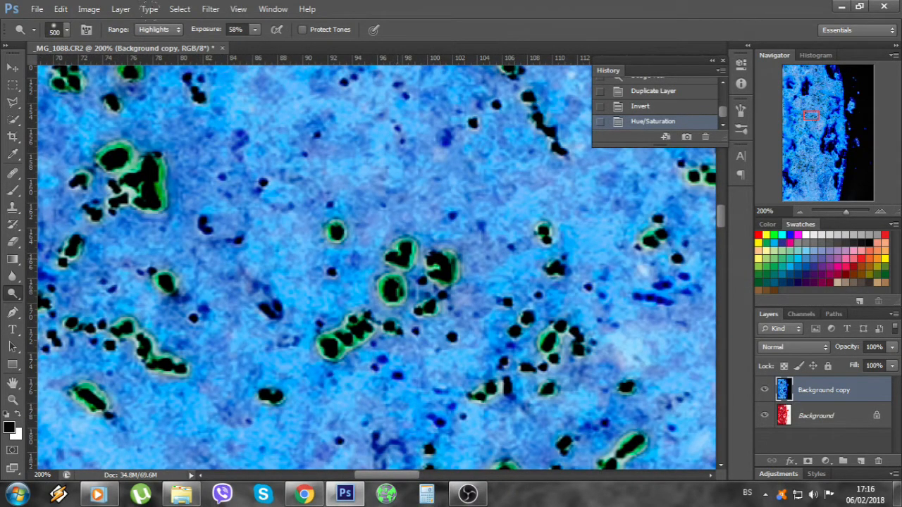
# - Set the Dodge Tool brush size to 98 px and undo the stray dodge stroke on the blue texture
pyautogui.rightClick(417, 239)
pyautogui.click(492, 270)
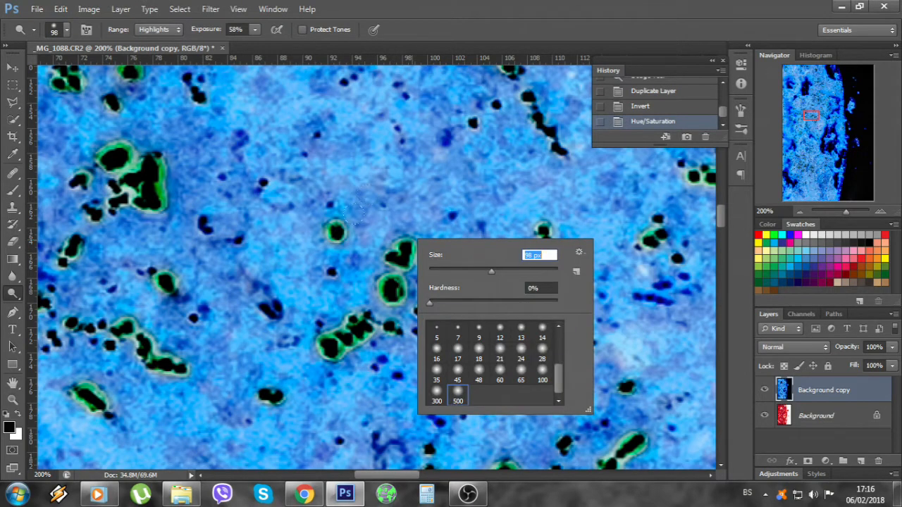
pyautogui.click(527, 153)
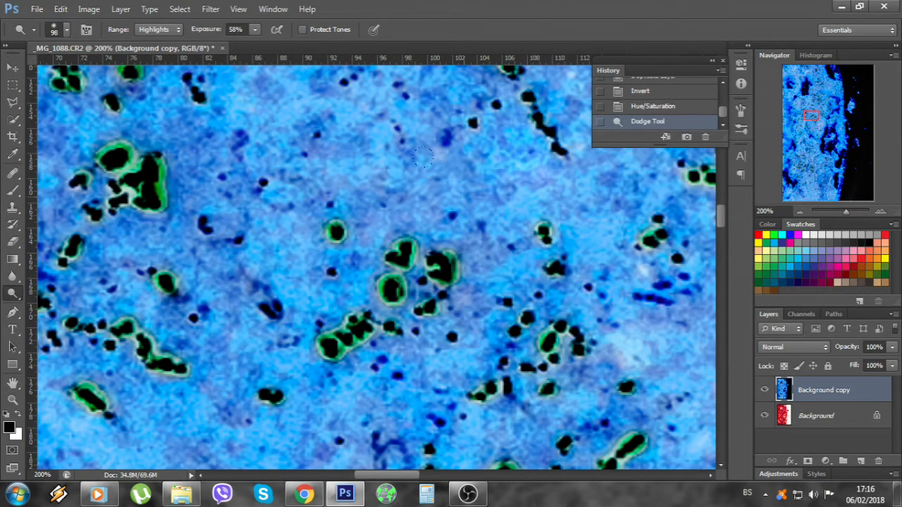
pyautogui.click(630, 107)
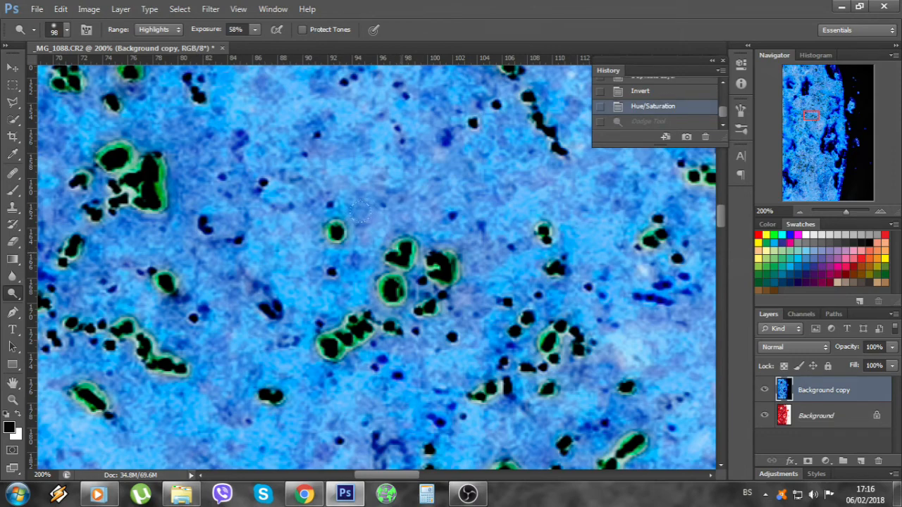
# - Compare the green-edged specks in a wider view of the blue texture and again at 200% magnification
pyautogui.click(799, 211)
pyautogui.click(798, 212)
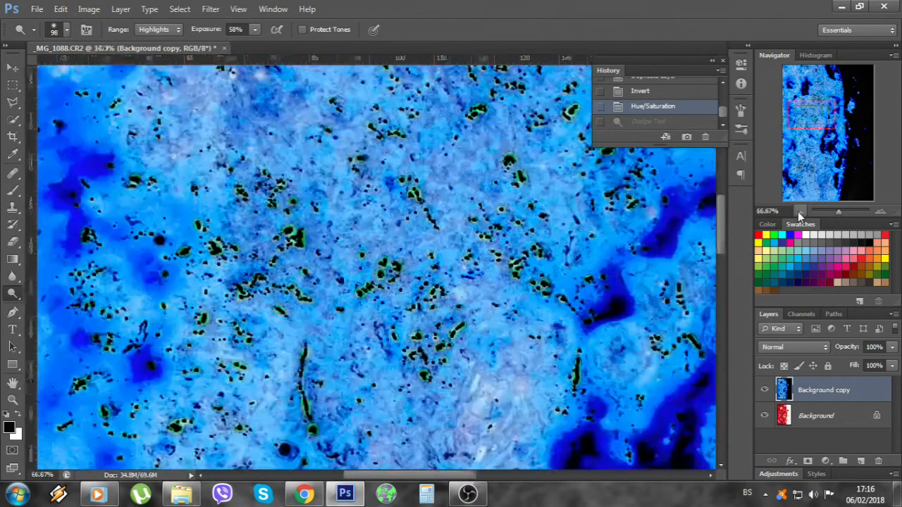
pyautogui.click(798, 211)
pyautogui.click(798, 211)
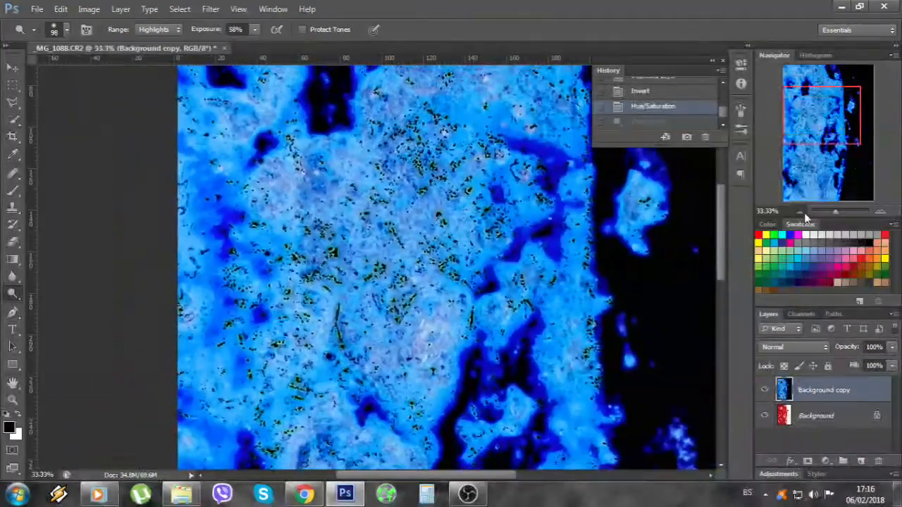
pyautogui.click(798, 211)
pyautogui.click(879, 211)
pyautogui.click(878, 211)
pyautogui.click(879, 211)
pyautogui.click(879, 211)
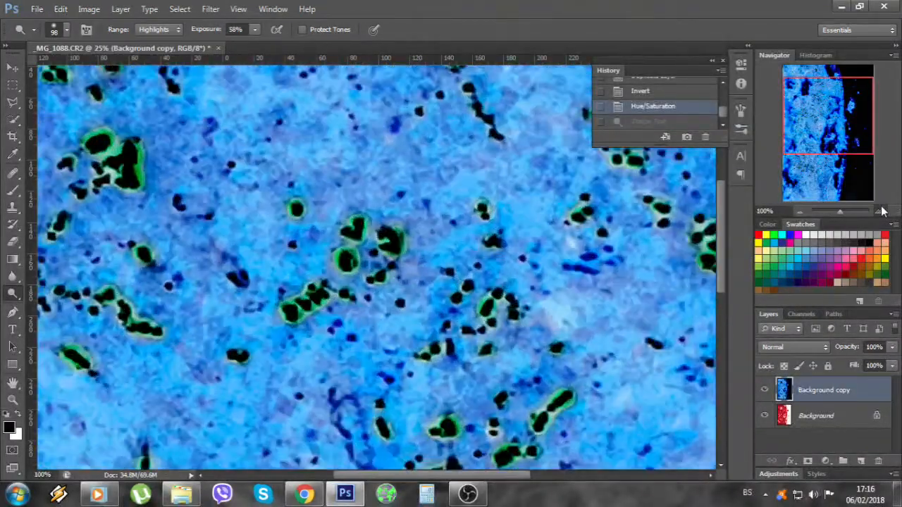
pyautogui.click(878, 212)
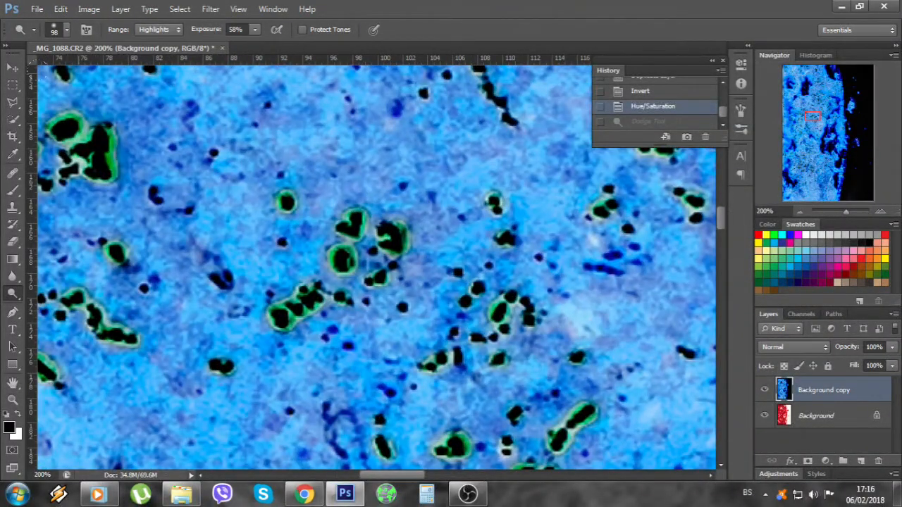
# - Start a Hue/Saturation adjustment limited to Greens and sample the green edge of a speck near the middle of the view
pyautogui.click(89, 9)
pyautogui.moveTo(137, 44)
pyautogui.click(328, 111)
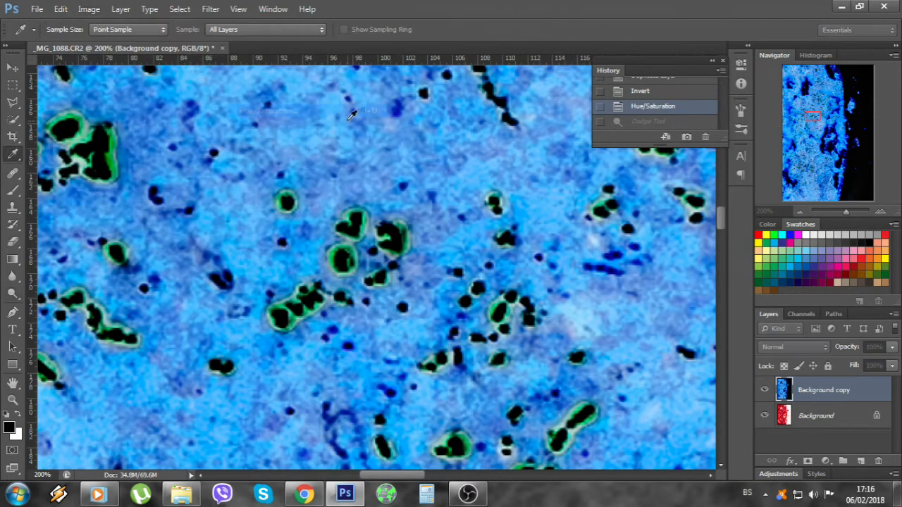
pyautogui.click(639, 121)
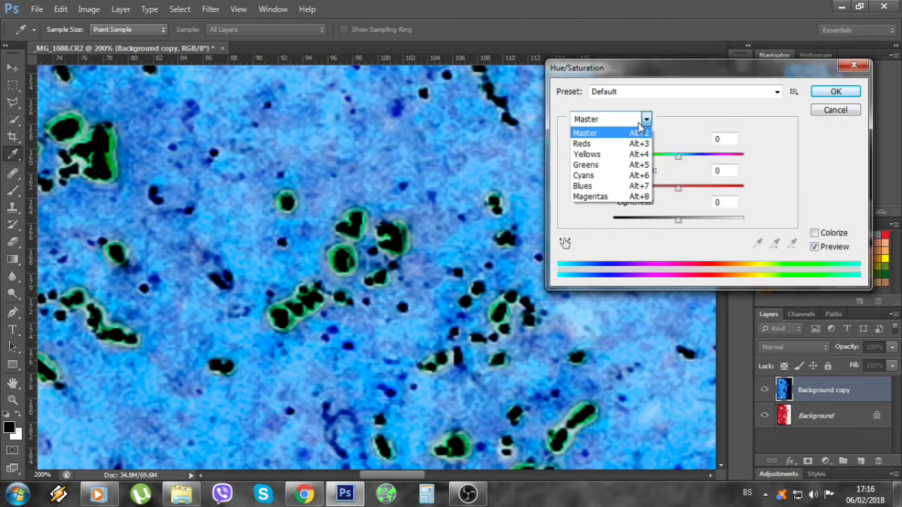
pyautogui.click(624, 163)
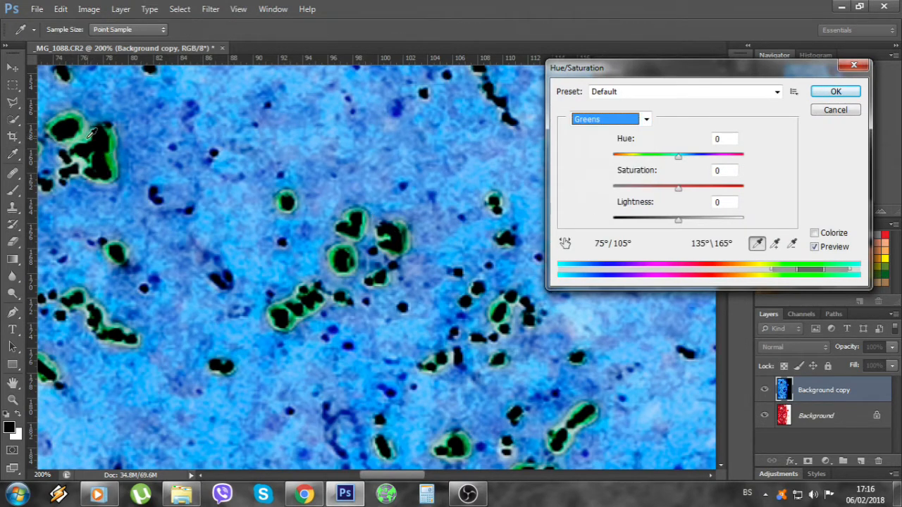
pyautogui.click(348, 214)
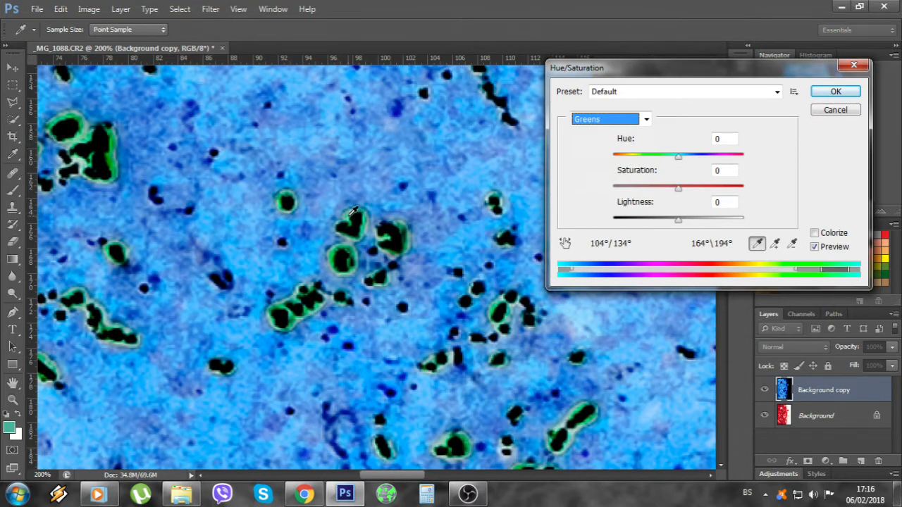
# - Apply Greens Saturation +100 and Hue -180, with the affected color range widened to 355°/134° and 164°\216°
pyautogui.moveTo(678, 188); pyautogui.dragTo(778, 213)
pyautogui.moveTo(680, 158); pyautogui.dragTo(585, 163)
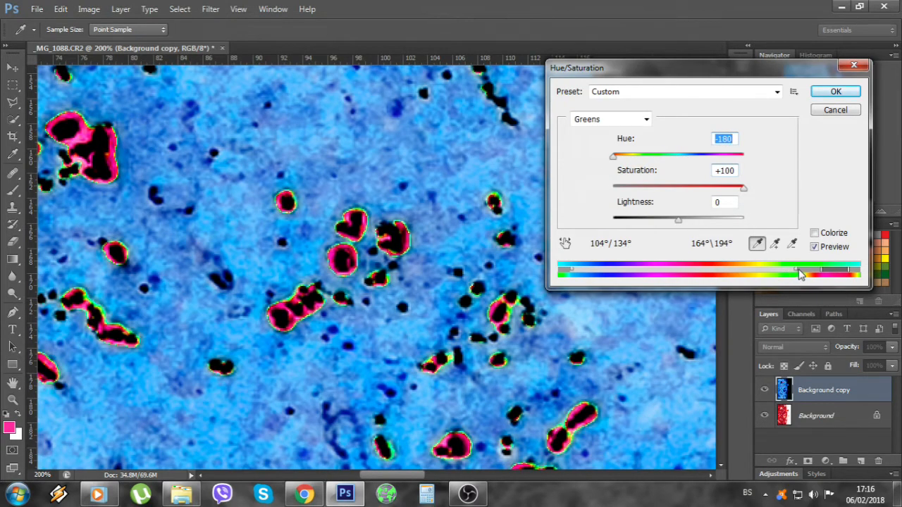
pyautogui.moveTo(795, 273); pyautogui.dragTo(590, 277)
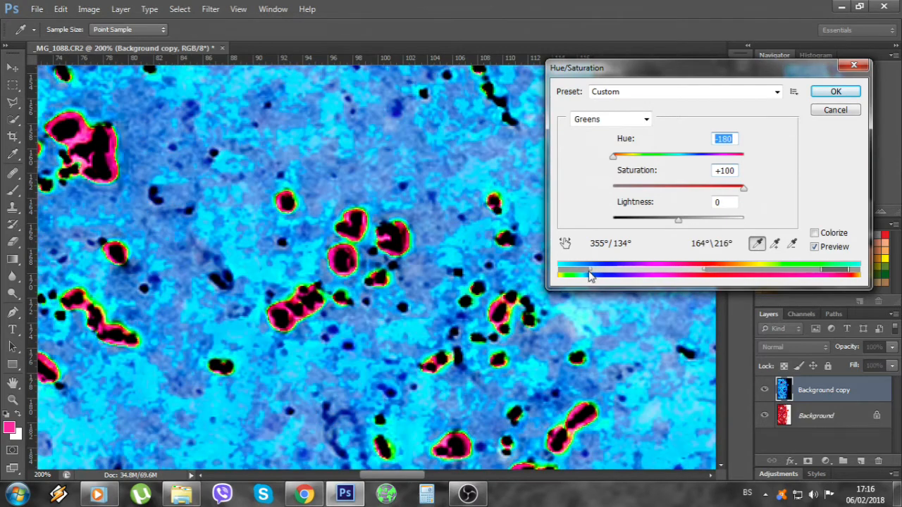
pyautogui.click(821, 96)
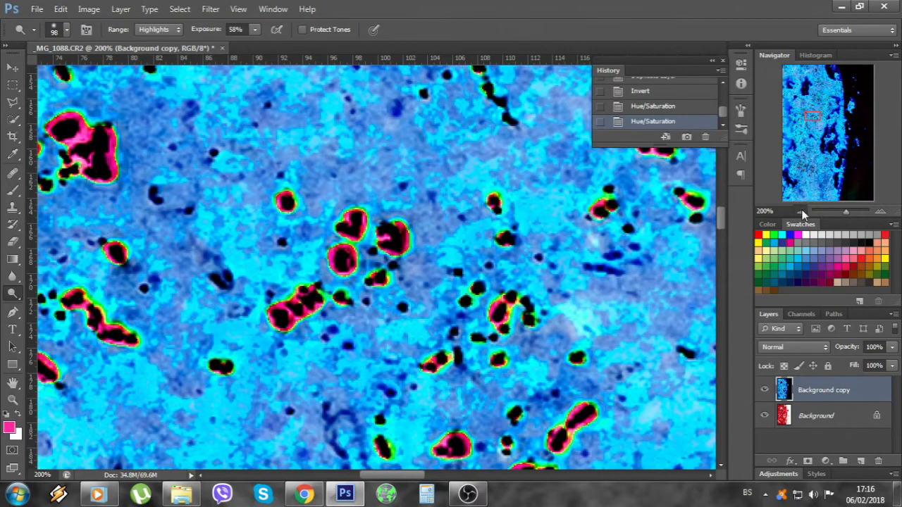
# - Examine the recolored specks across the texture, including the lower part up close, and return to the whole image
pyautogui.click(803, 210)
pyautogui.click(803, 210)
pyautogui.click(804, 210)
pyautogui.click(803, 210)
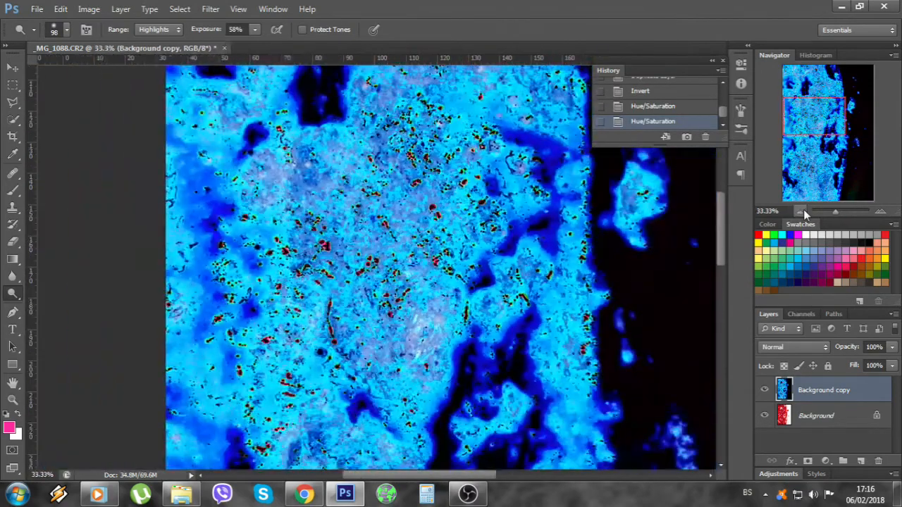
pyautogui.click(803, 209)
pyautogui.click(804, 209)
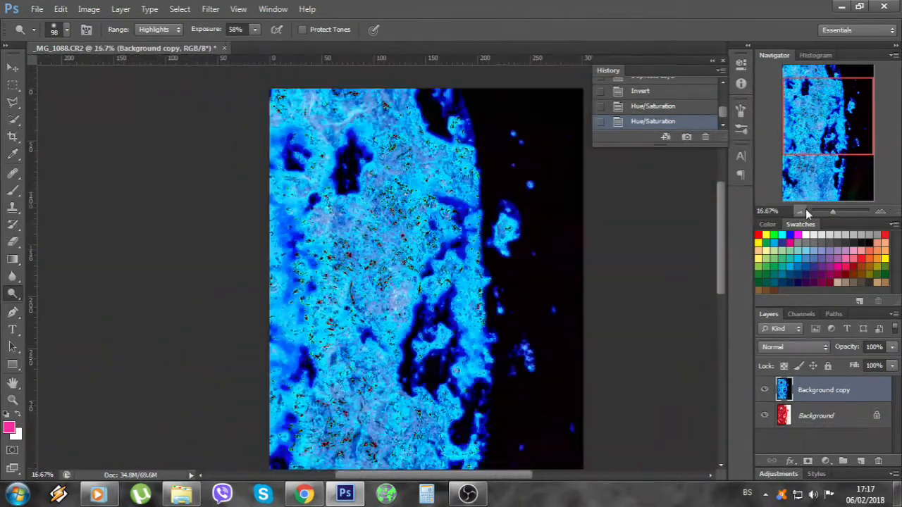
pyautogui.moveTo(819, 124); pyautogui.dragTo(807, 162)
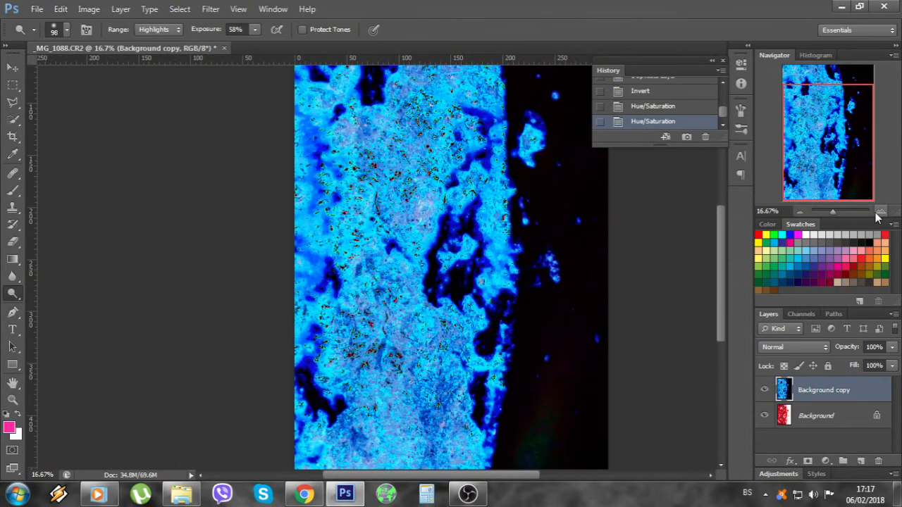
pyautogui.click(879, 214)
pyautogui.click(879, 215)
pyautogui.click(878, 214)
pyautogui.moveTo(824, 145); pyautogui.dragTo(800, 148)
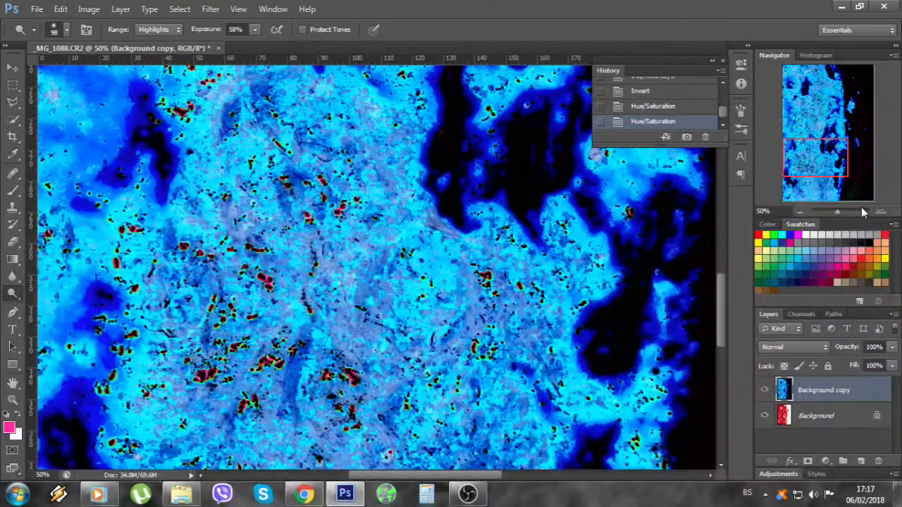
pyautogui.click(803, 214)
pyautogui.click(804, 211)
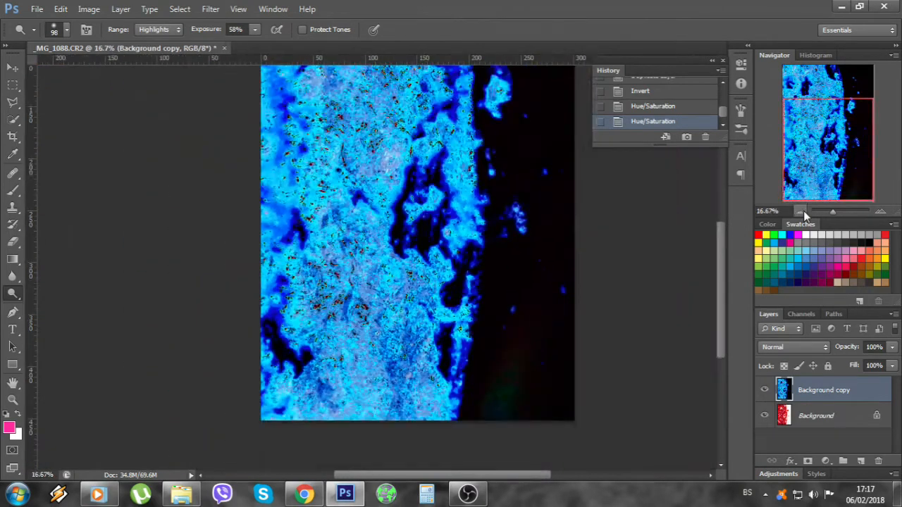
pyautogui.click(804, 211)
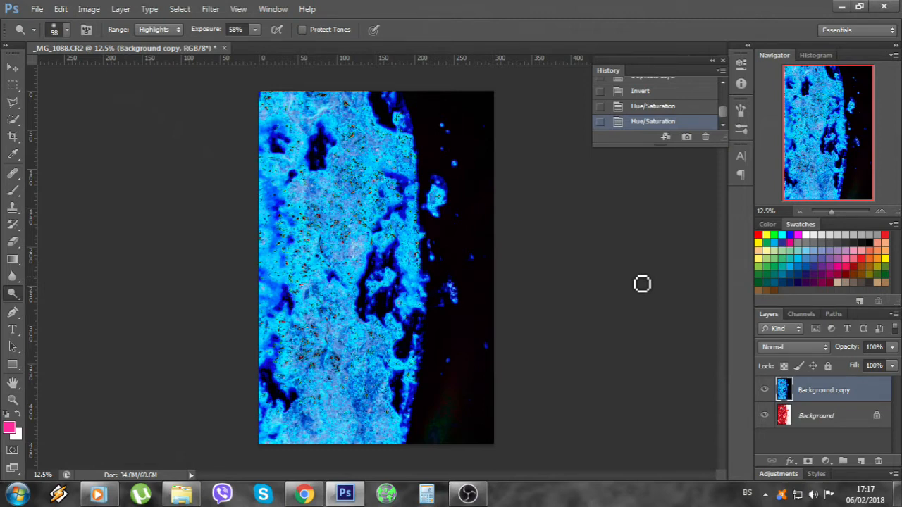
# - Choose the Brush tool and set the foreground color to black (000000) for retouching the lower part of the dark background
pyautogui.click(880, 212)
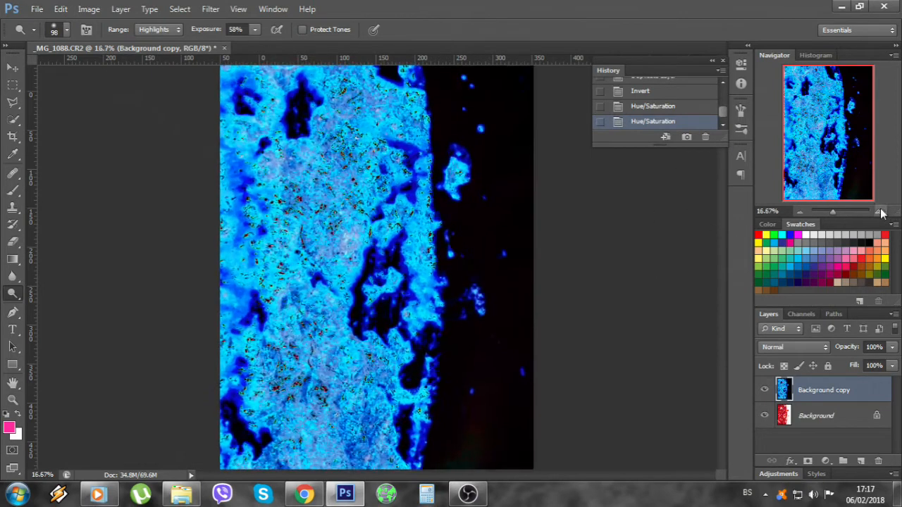
pyautogui.click(881, 212)
pyautogui.moveTo(830, 149); pyautogui.dragTo(851, 219)
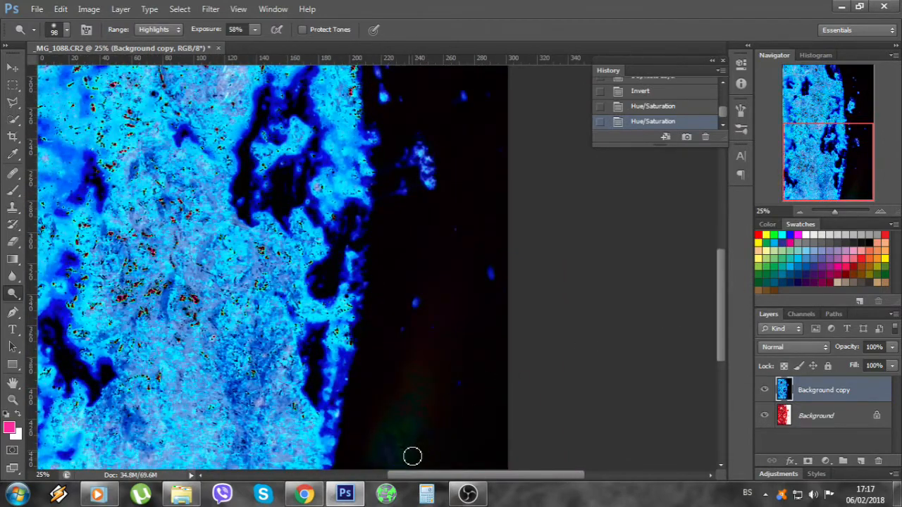
pyautogui.click(883, 213)
pyautogui.click(882, 213)
pyautogui.moveTo(840, 162); pyautogui.dragTo(840, 175)
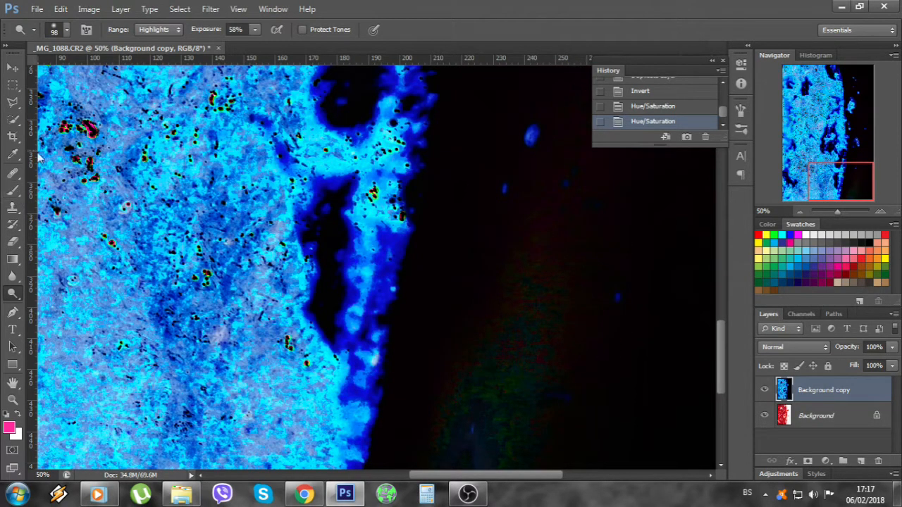
pyautogui.click(13, 191)
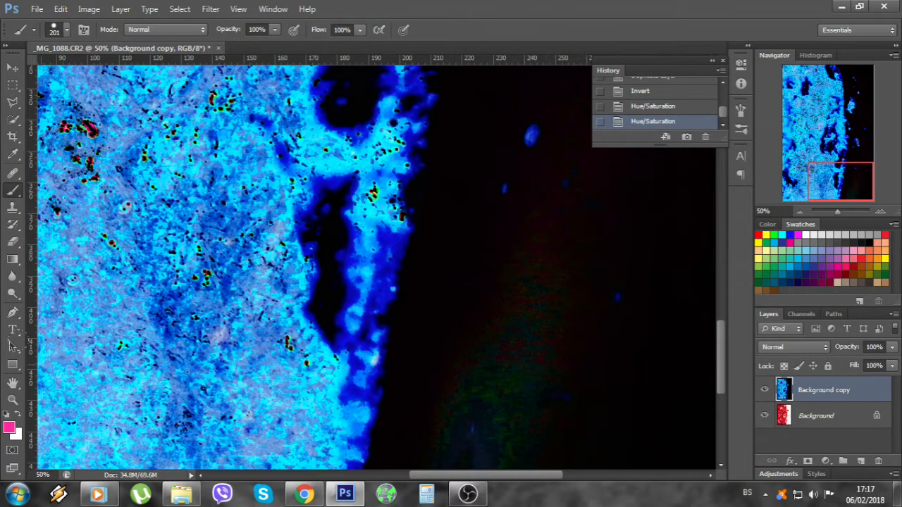
pyautogui.click(10, 428)
pyautogui.moveTo(550, 320); pyautogui.dragTo(519, 420)
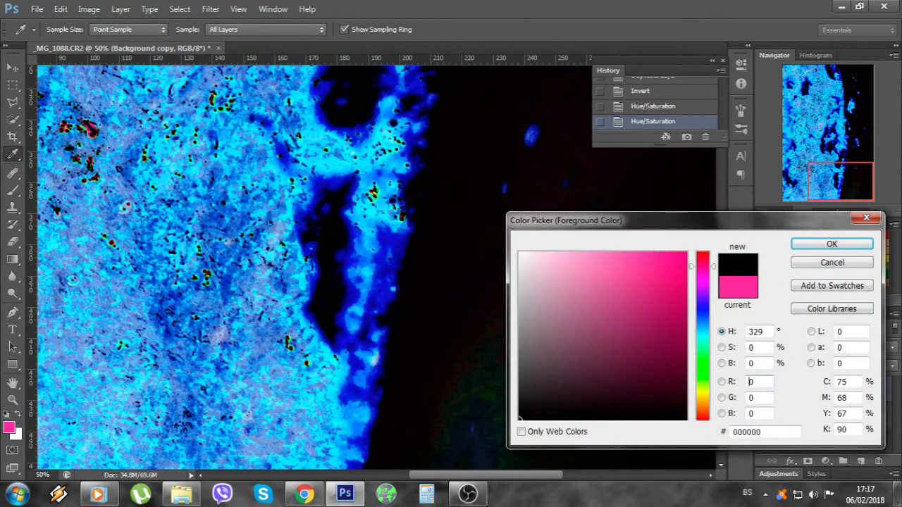
pyautogui.click(854, 245)
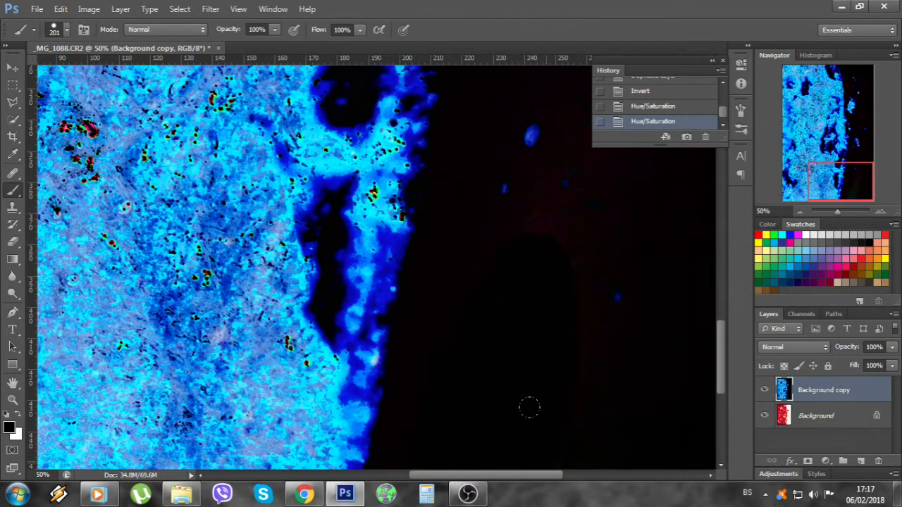
# - Paint black over the faint green and red glow in the lower dark background beside the blue texture
pyautogui.click(601, 438)
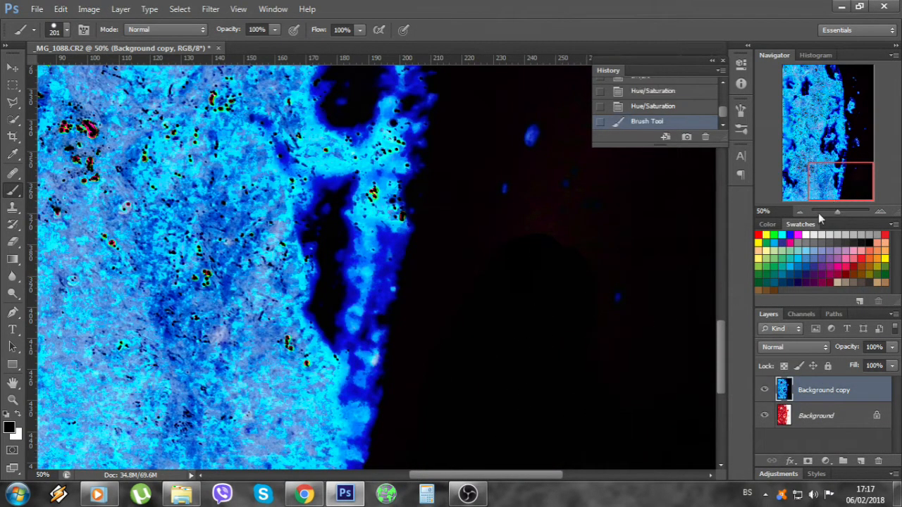
pyautogui.click(801, 213)
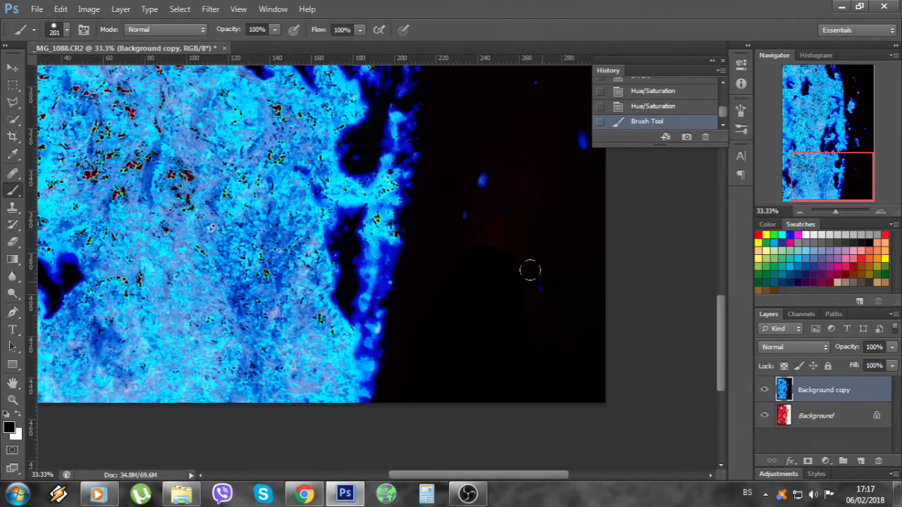
pyautogui.click(800, 212)
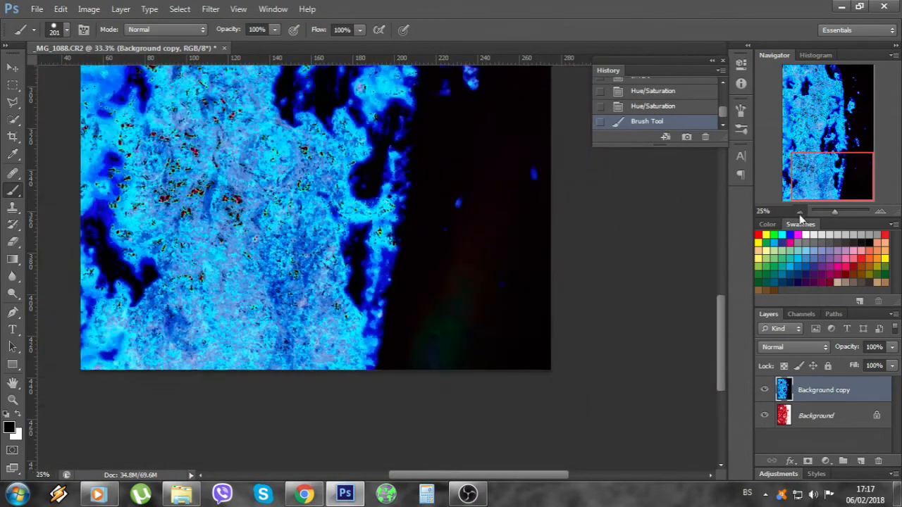
pyautogui.click(800, 212)
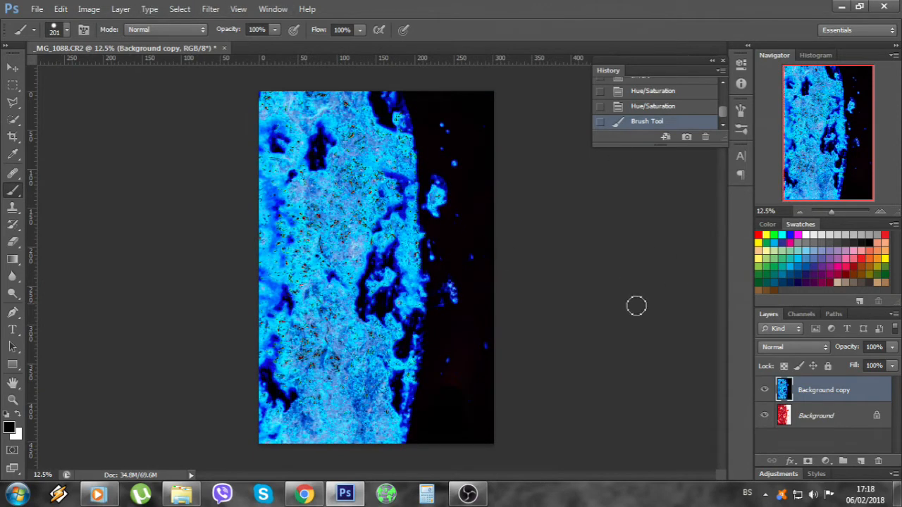
# - Apply a Curves adjustment to the RGB channel of the Background copy layer, moving the black point to input 68, output 0
pyautogui.click(89, 8)
pyautogui.moveTo(143, 40)
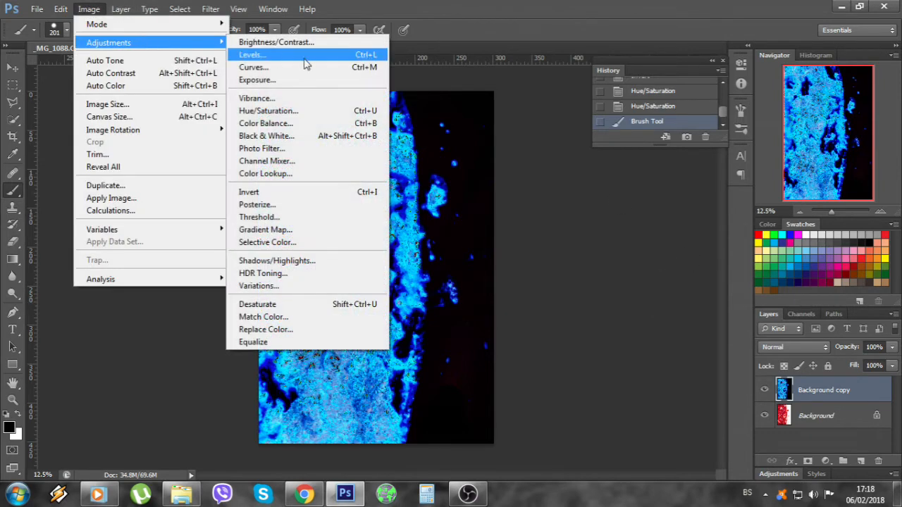
pyautogui.click(334, 67)
pyautogui.moveTo(855, 217)
pyautogui.mouseDown()
pyautogui.moveTo(819, 216)
pyautogui.moveTo(853, 216)
pyautogui.moveTo(887, 255)
pyautogui.moveTo(867, 213)
pyautogui.mouseUp()
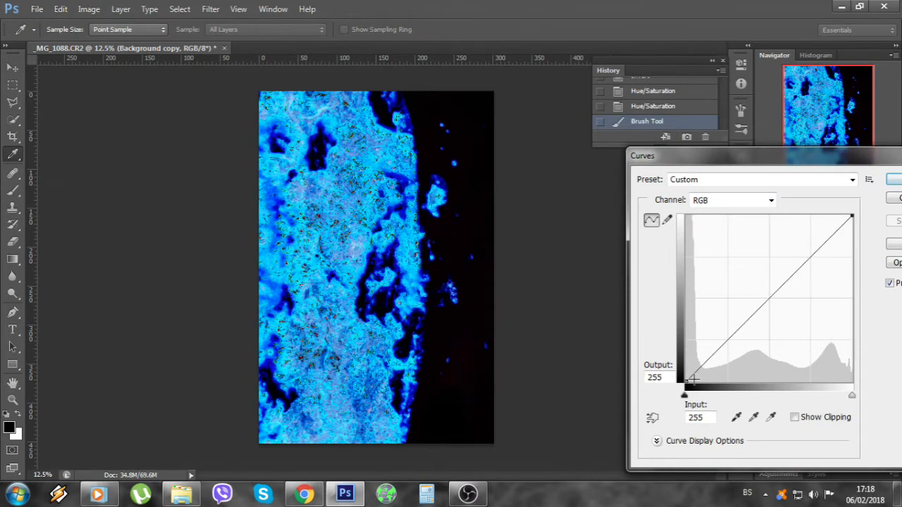
pyautogui.moveTo(690, 380); pyautogui.dragTo(730, 383)
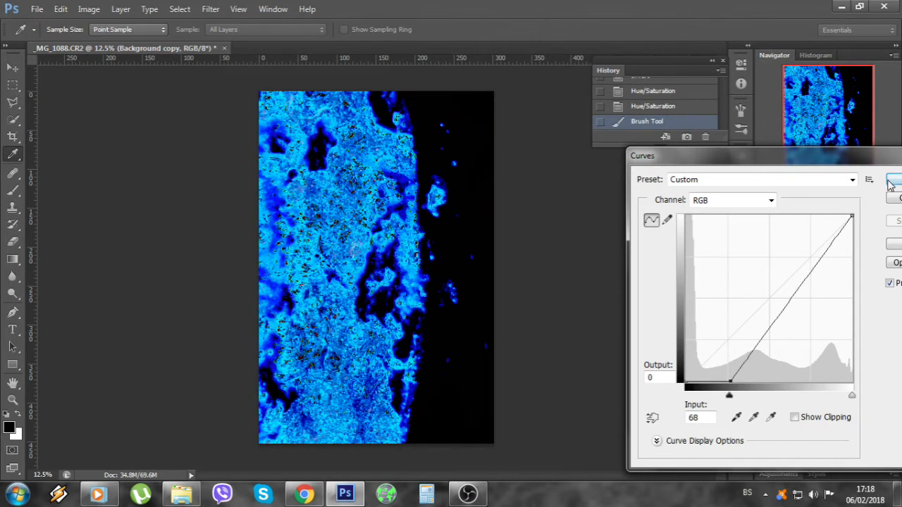
pyautogui.click(891, 182)
# - Examine the darkened blue texture and its colored specks at 50% magnification, and return to the whole image
pyautogui.click(881, 213)
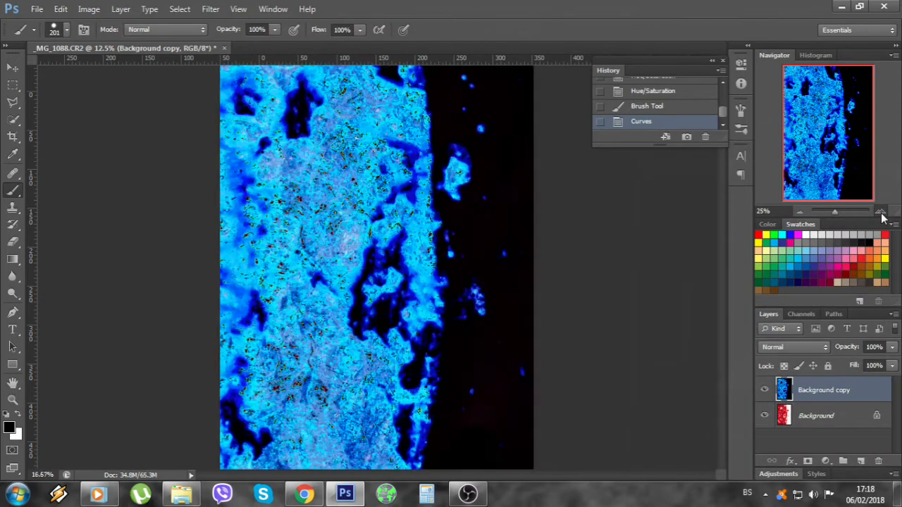
pyautogui.click(881, 213)
pyautogui.click(881, 213)
pyautogui.click(881, 213)
pyautogui.moveTo(838, 135); pyautogui.dragTo(816, 111)
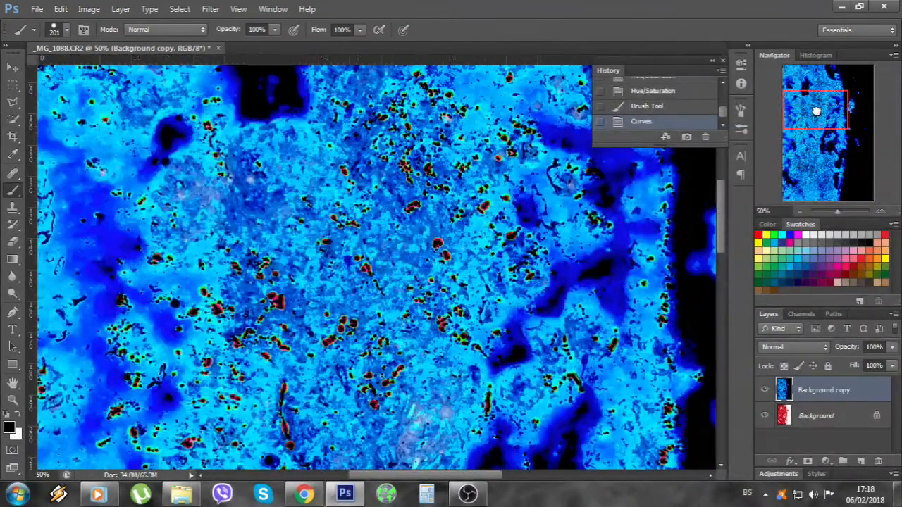
pyautogui.click(802, 211)
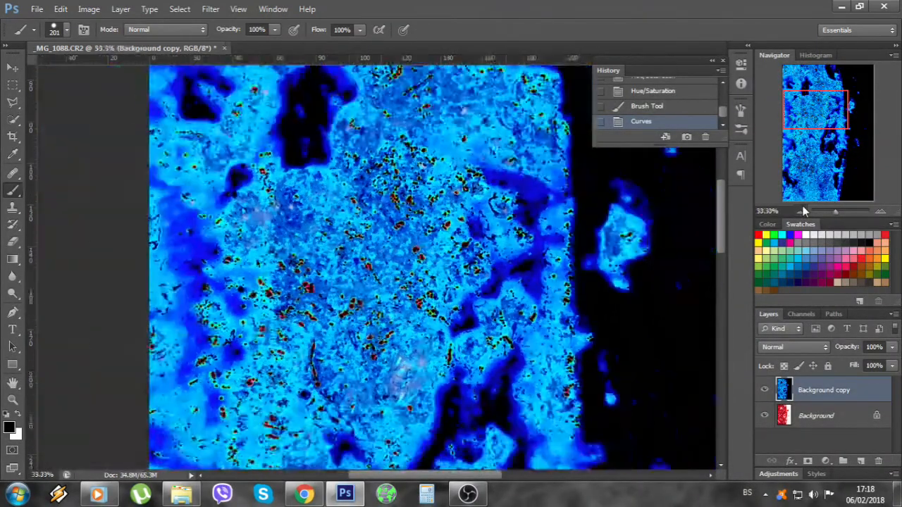
pyautogui.click(802, 210)
pyautogui.click(802, 211)
pyautogui.click(802, 210)
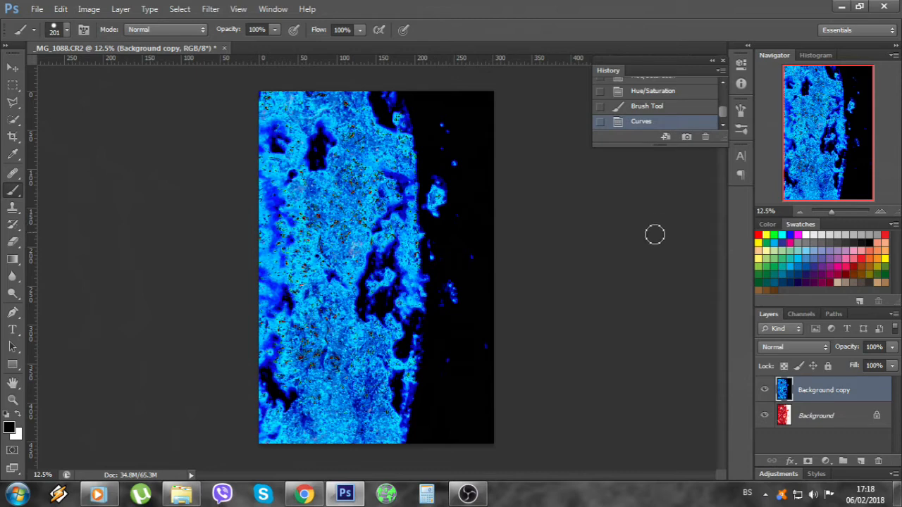
# - Minimize Photoshop and close the Demo Alik folder window to leave the desktop clear
pyautogui.click(843, 7)
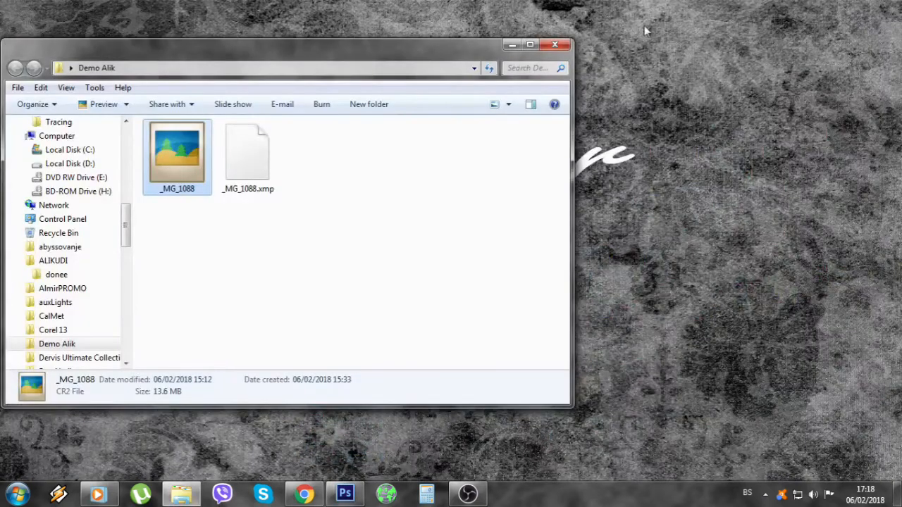
pyautogui.click(554, 50)
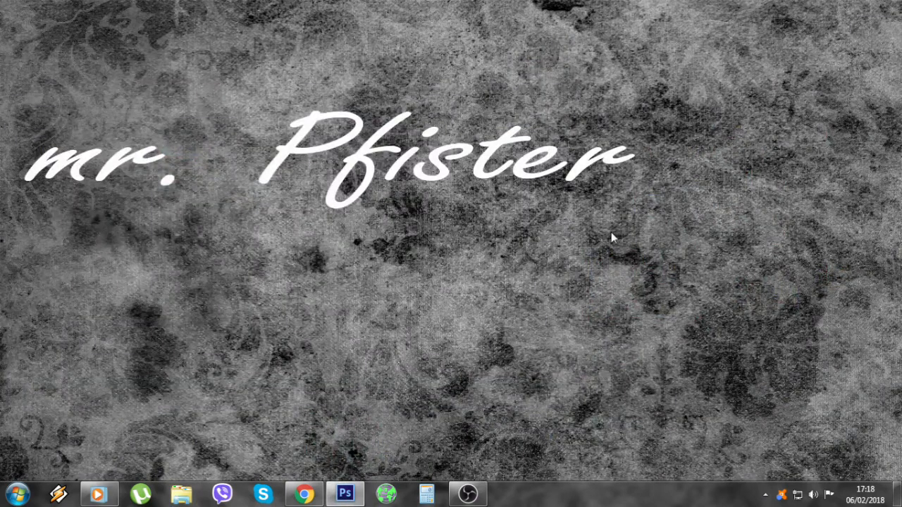